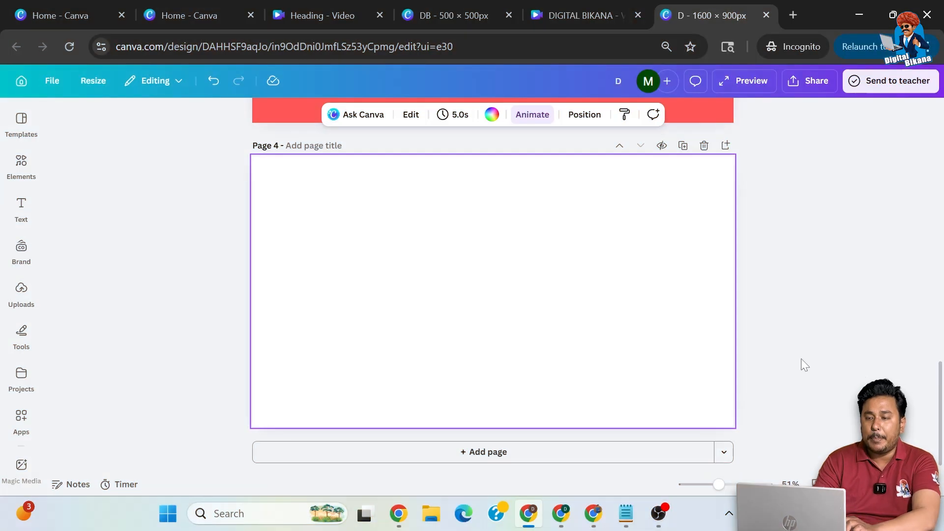
# Add the "travel" stock photo of the woman with a red backpack by the lake to page 4 and set it as background
pyautogui.click(29, 167)
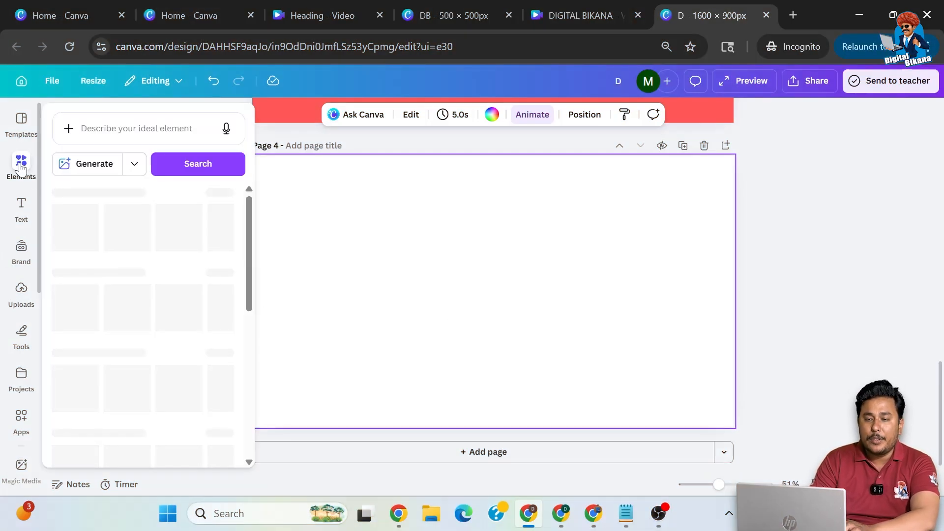
pyautogui.click(117, 135)
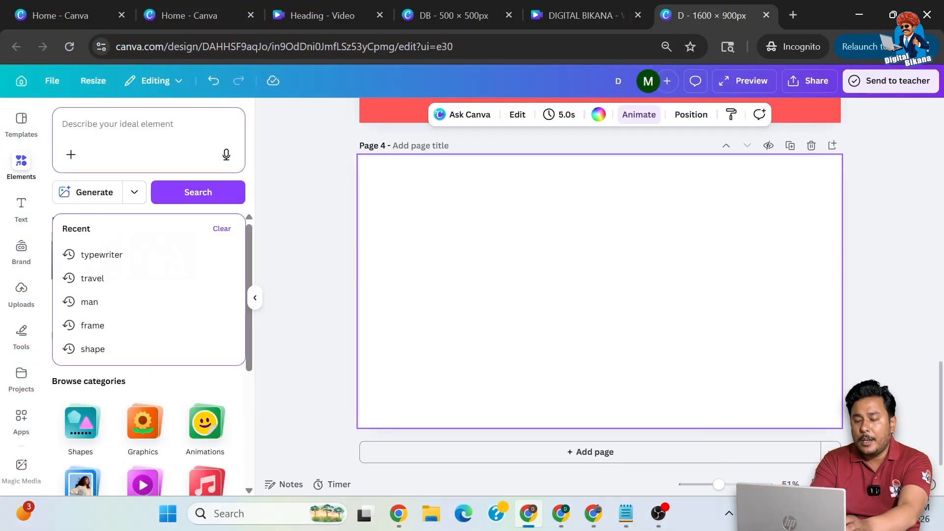
pyautogui.write('travel')
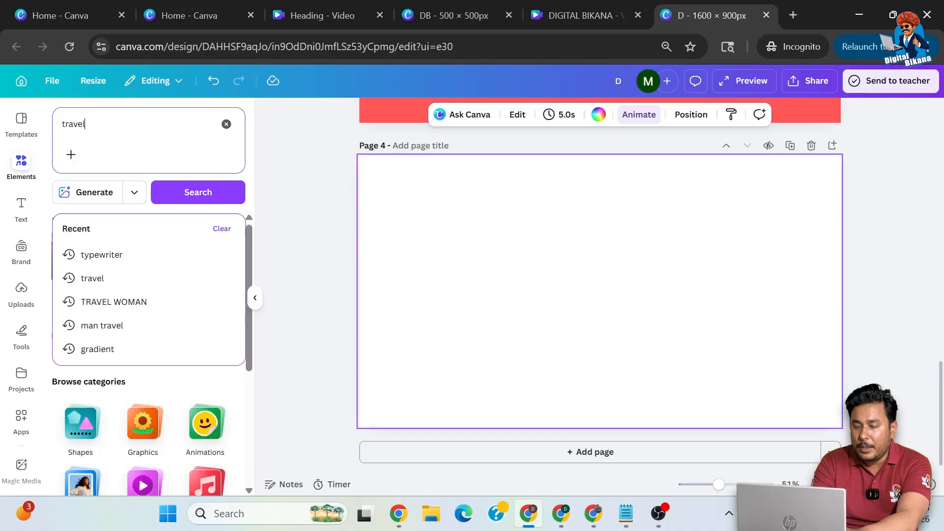
pyautogui.press('Return')
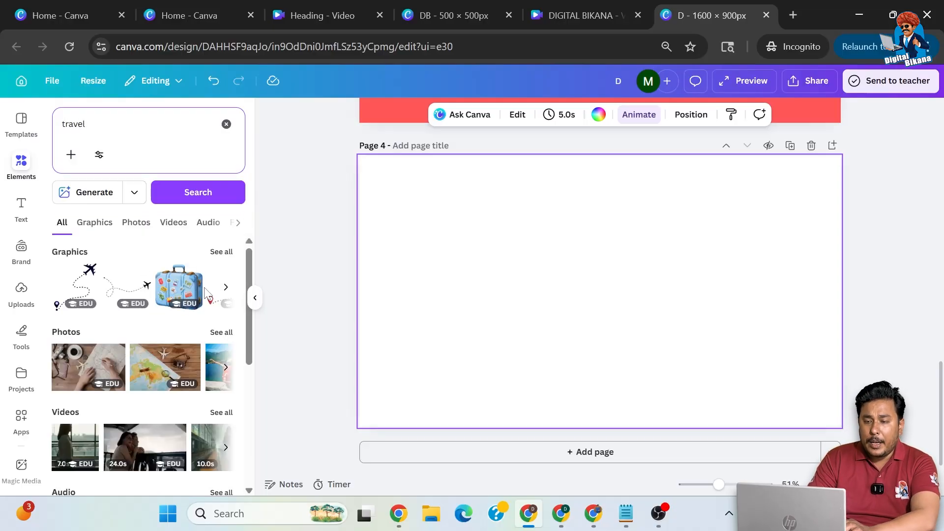
pyautogui.click(132, 222)
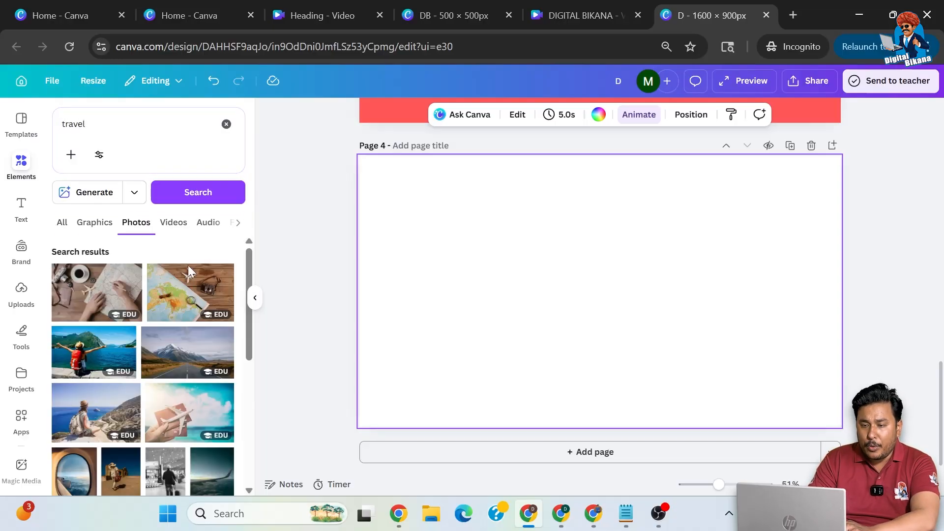
pyautogui.click(96, 365)
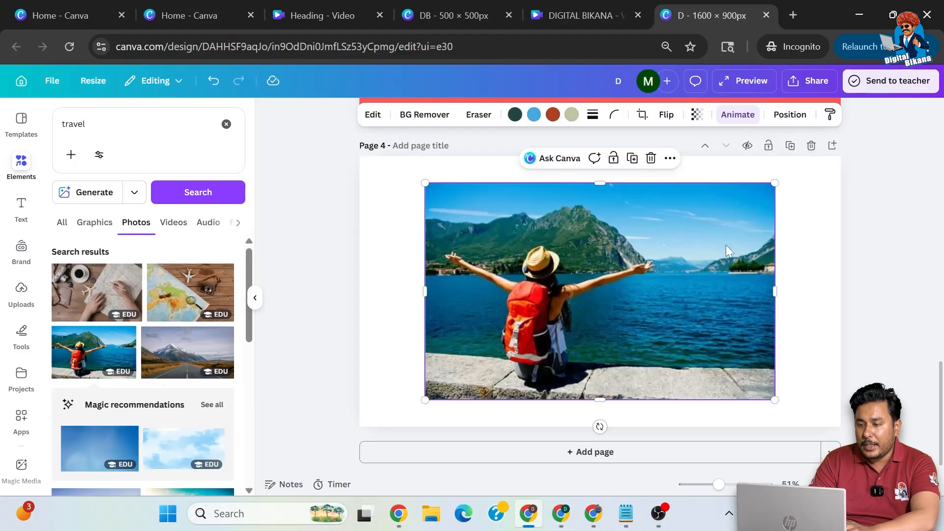
pyautogui.click(670, 158)
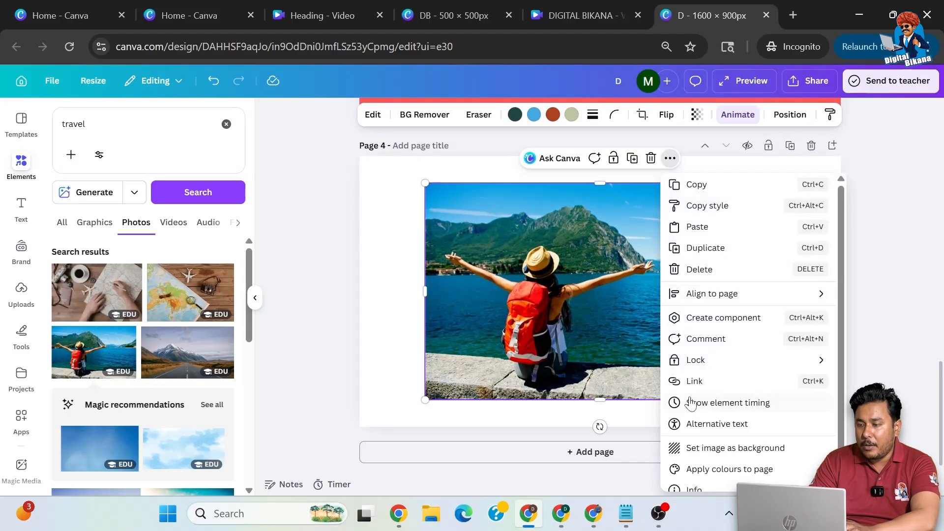
pyautogui.click(728, 448)
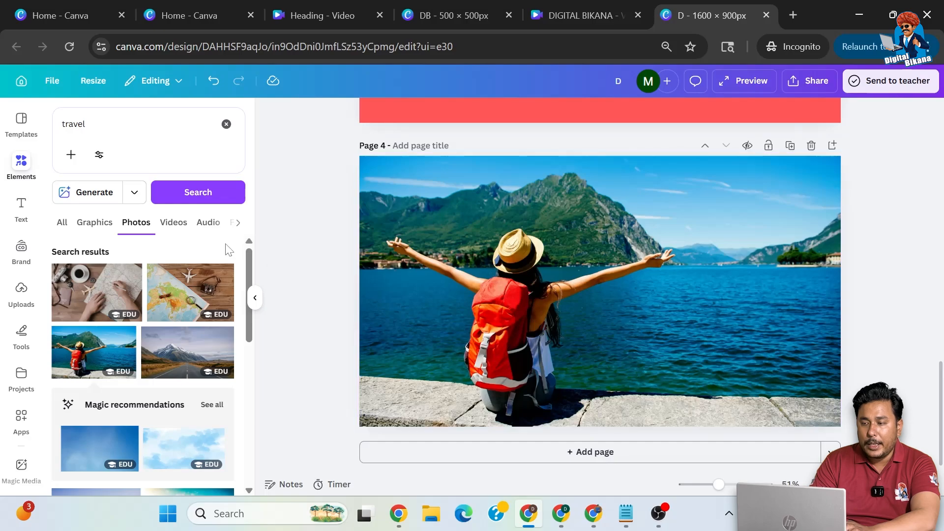
# Add a heading reading "Travel", enlarge it to about size 79 and place it over the sky at the photo's upper right
pyautogui.click(22, 206)
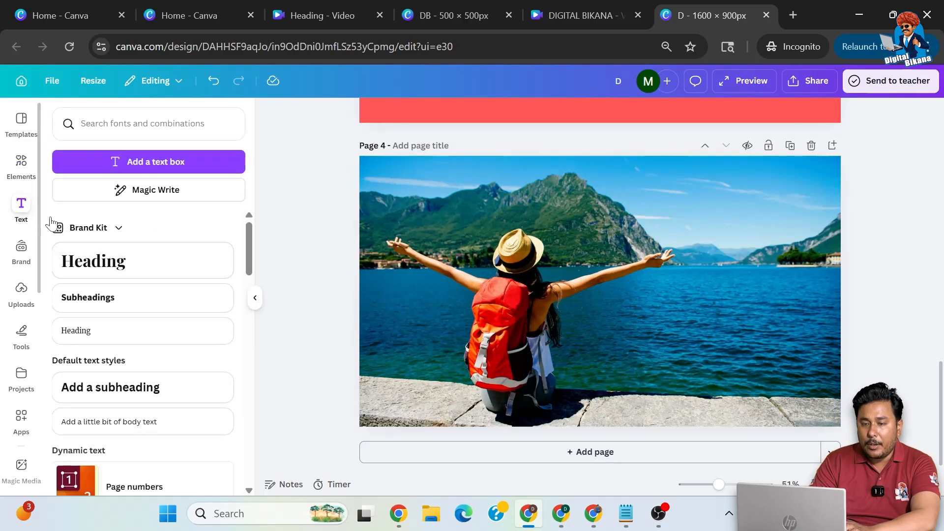
pyautogui.click(116, 261)
pyautogui.write('Travel')
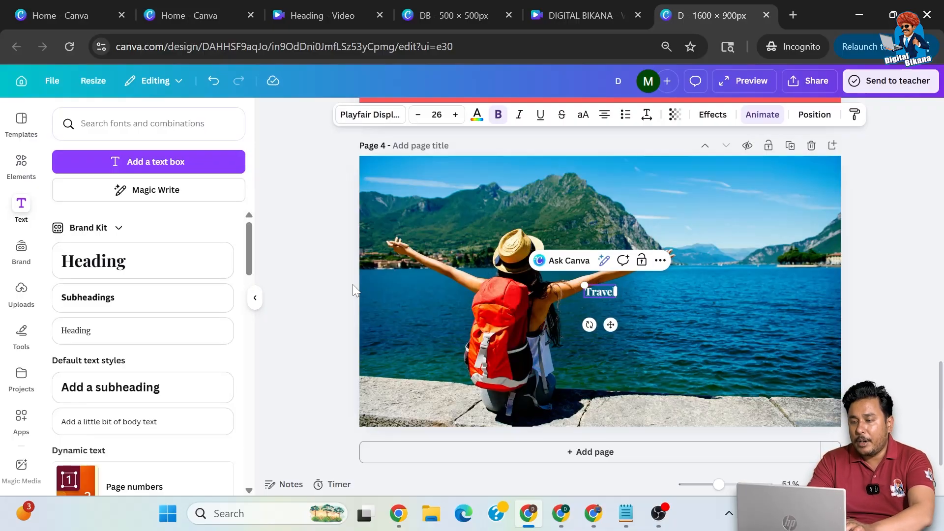
pyautogui.moveTo(584, 285); pyautogui.dragTo(522, 260)
pyautogui.click(894, 277)
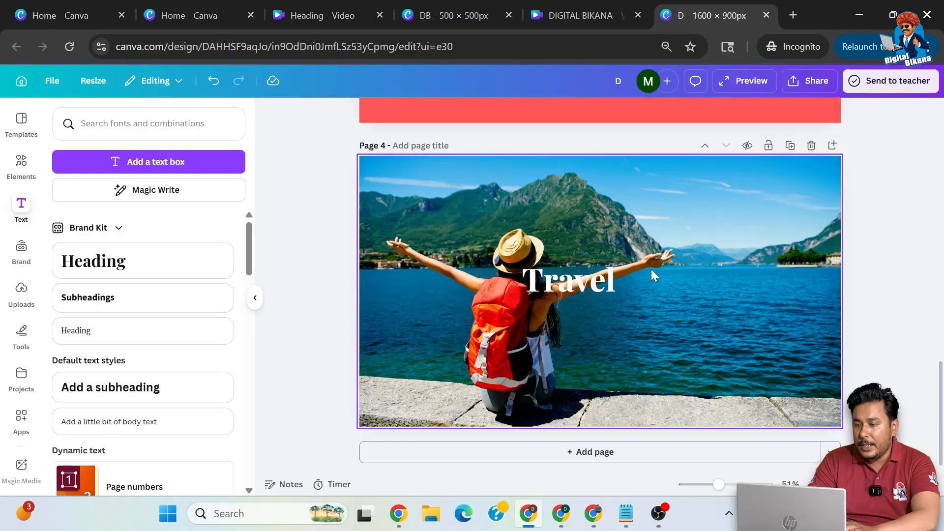
pyautogui.moveTo(590, 273); pyautogui.dragTo(736, 196)
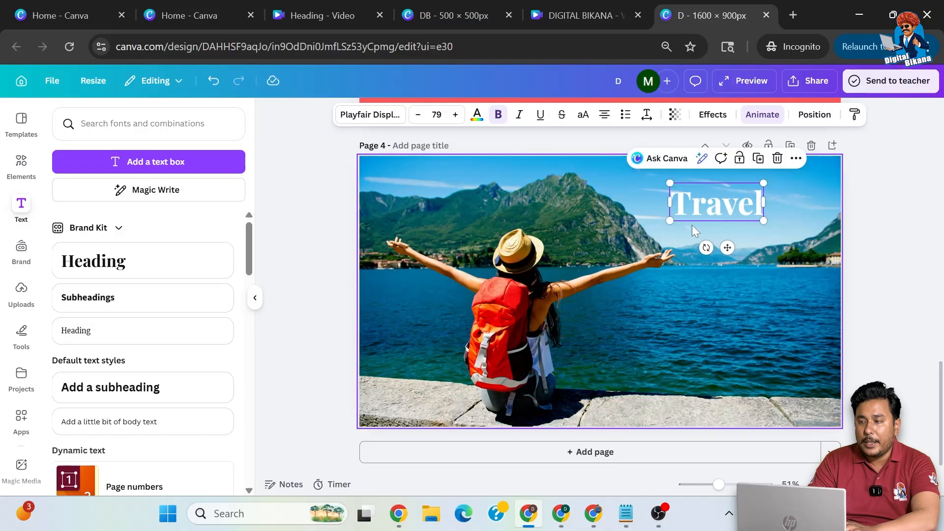
pyautogui.click(718, 116)
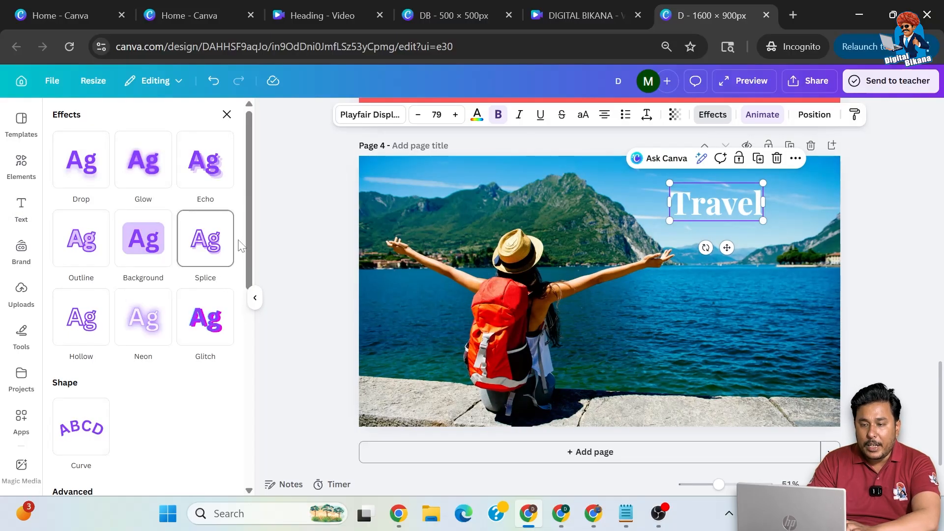
pyautogui.moveTo(246, 224)
pyautogui.mouseDown()
pyautogui.moveTo(250, 450)
pyautogui.moveTo(249, 223)
pyautogui.mouseUp()
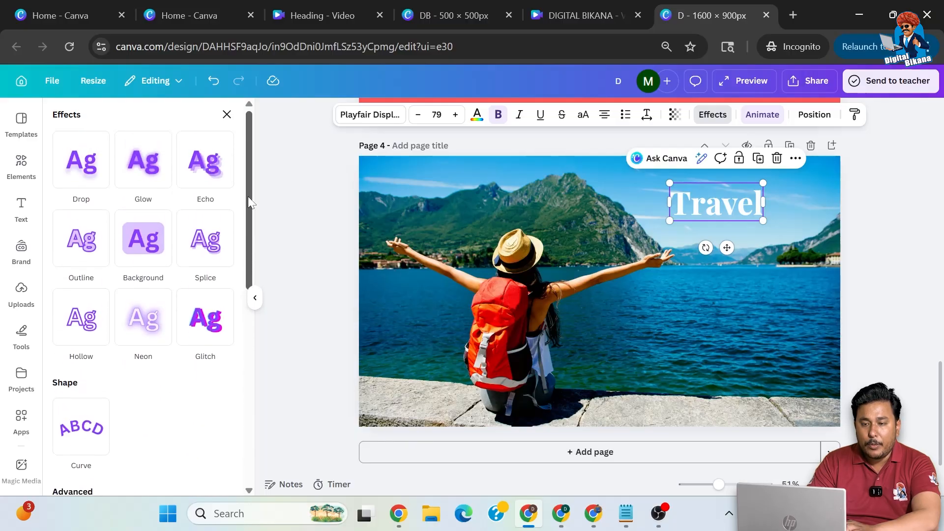
pyautogui.click(227, 115)
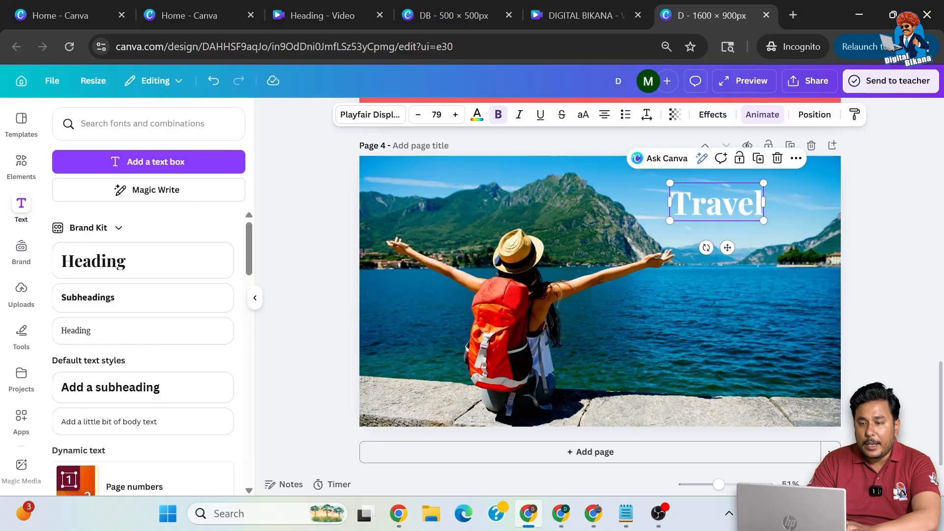
# Search elements for "shape", add the rounded rectangle and fit it around the "Travel" heading
pyautogui.click(22, 165)
pyautogui.click(74, 124)
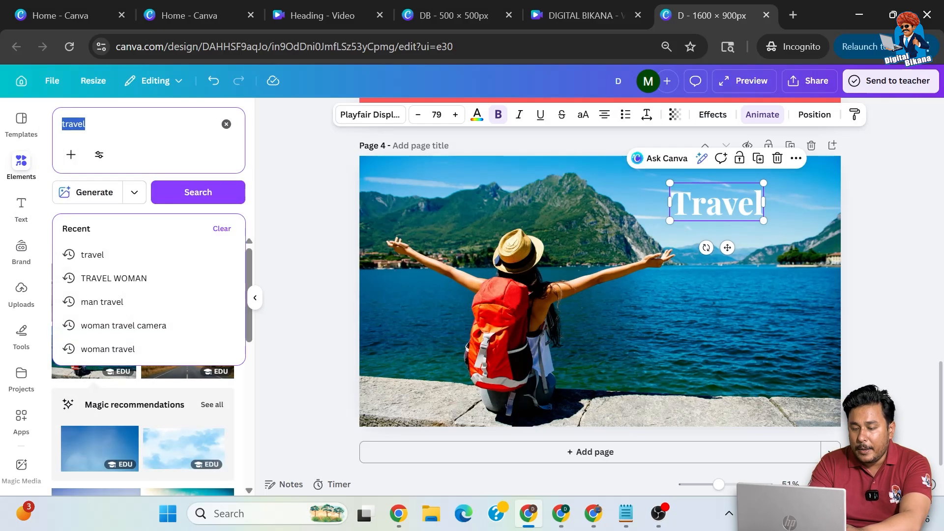
pyautogui.write('shape')
pyautogui.press('Return')
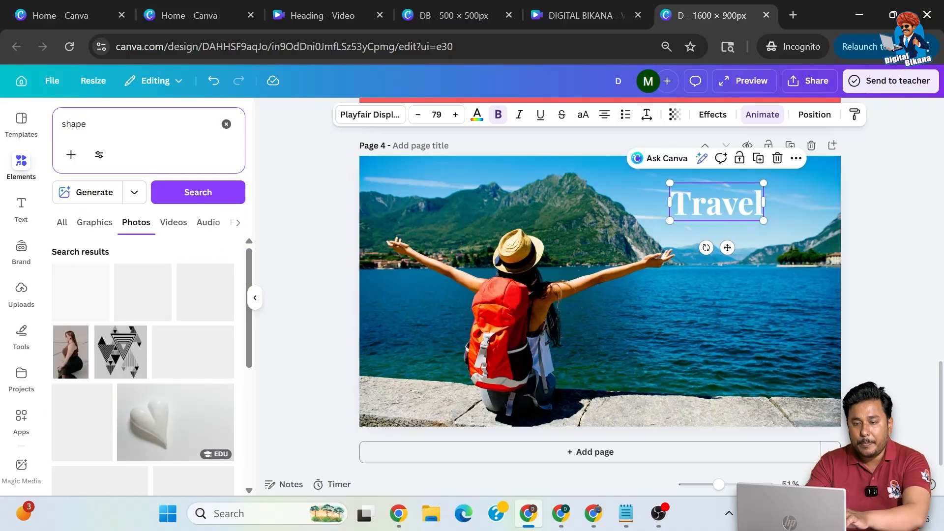
pyautogui.click(69, 224)
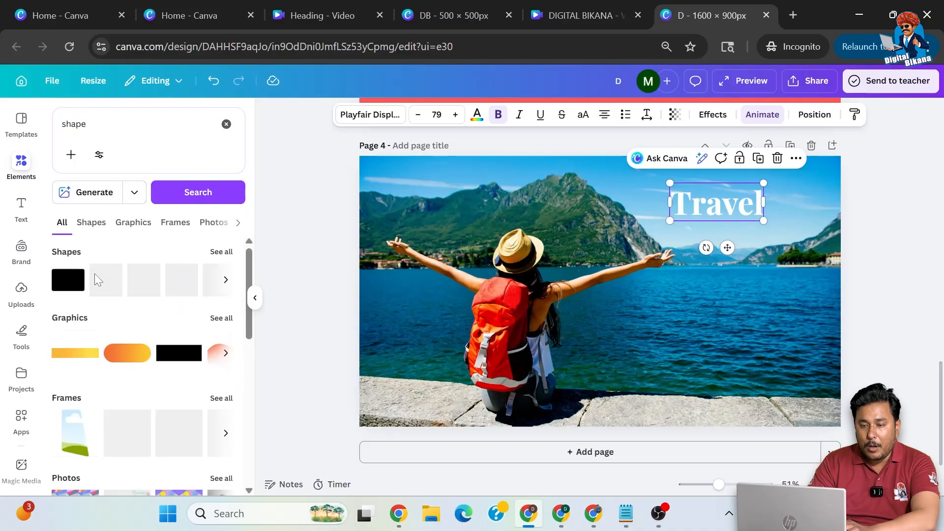
pyautogui.click(58, 291)
pyautogui.click(887, 295)
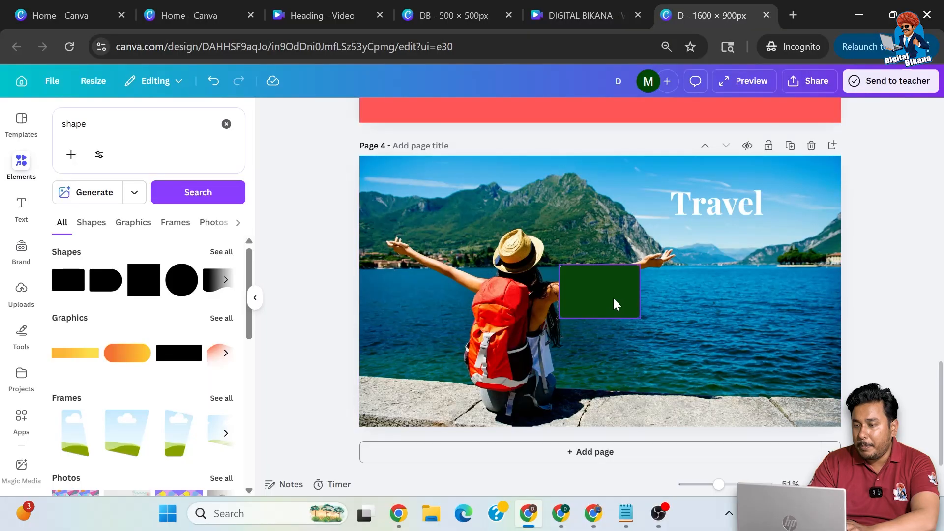
pyautogui.moveTo(613, 304); pyautogui.dragTo(750, 227)
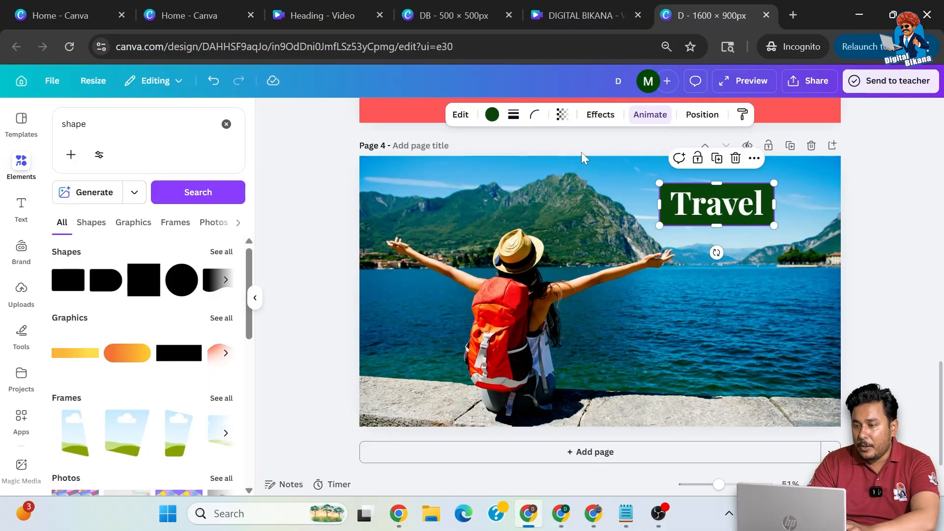
# Bring the green rectangle in front of the "Travel" heading and make it mostly transparent
pyautogui.click(753, 158)
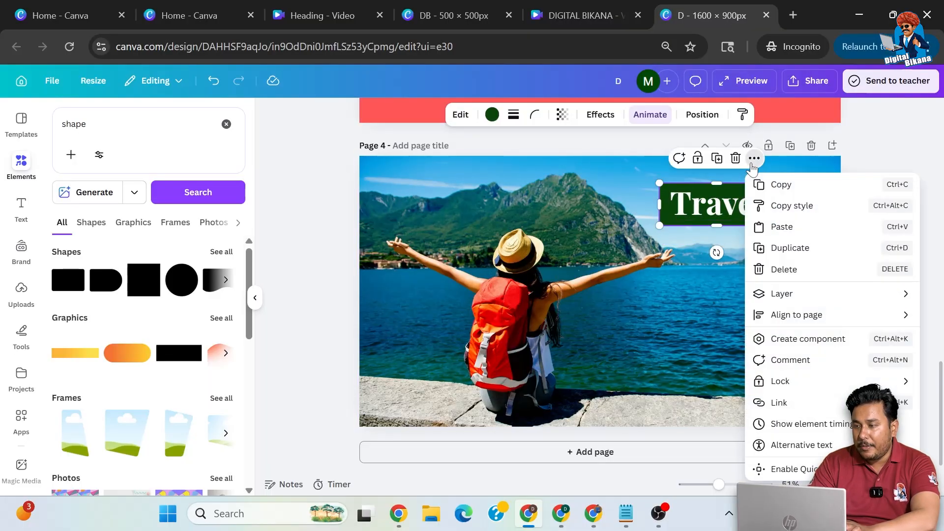
pyautogui.moveTo(794, 300)
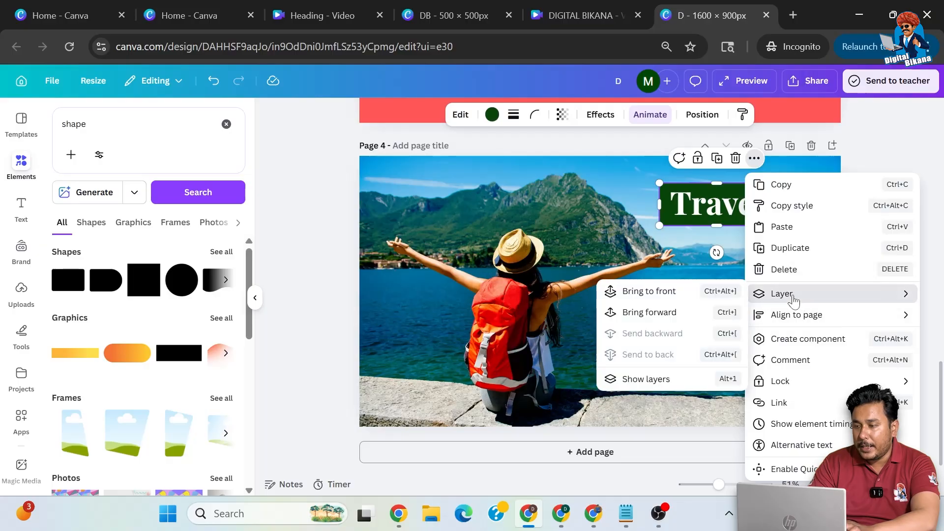
pyautogui.click(646, 295)
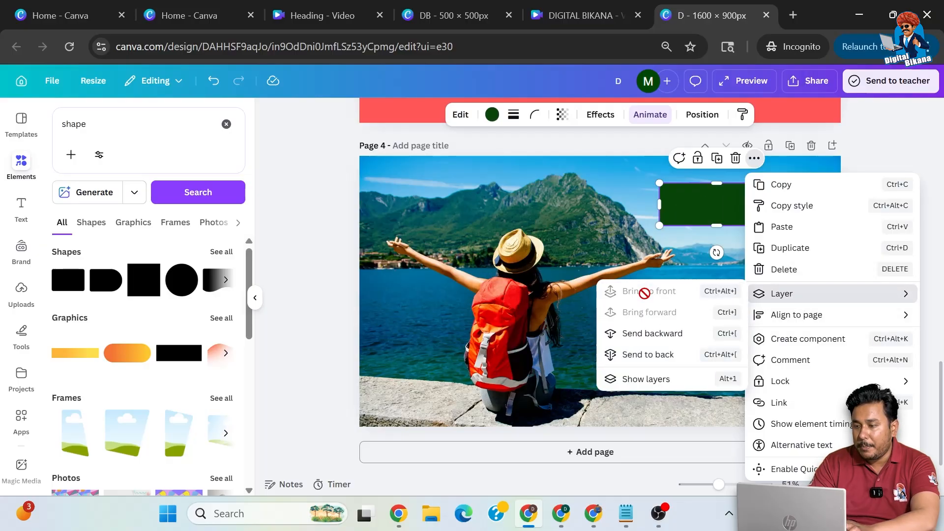
pyautogui.click(901, 158)
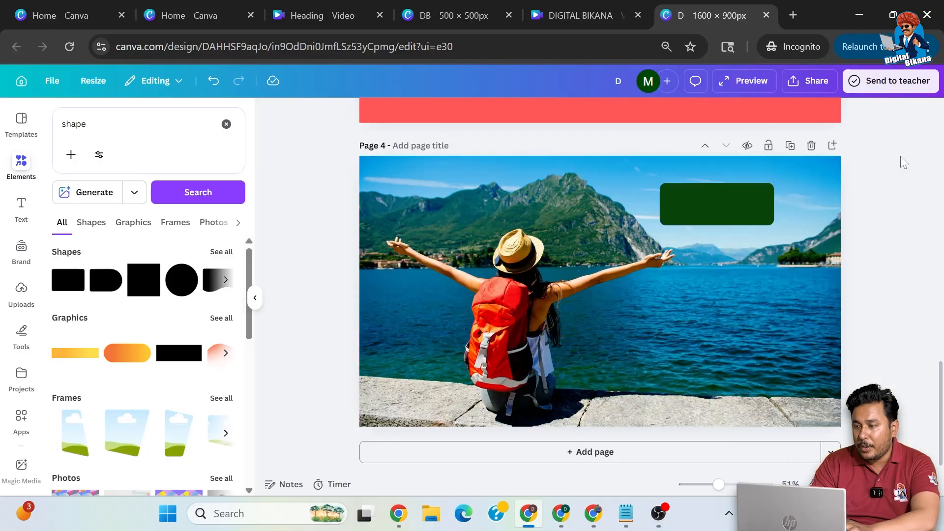
pyautogui.click(730, 209)
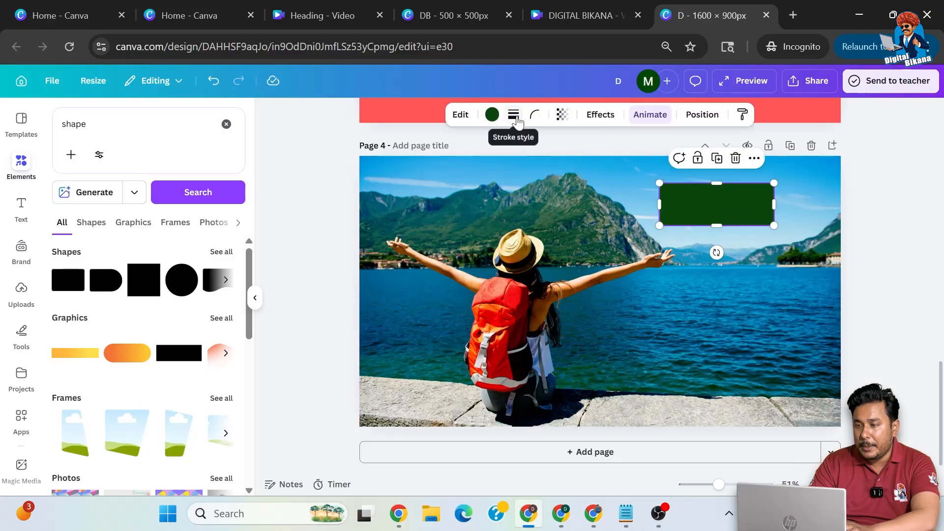
pyautogui.click(562, 114)
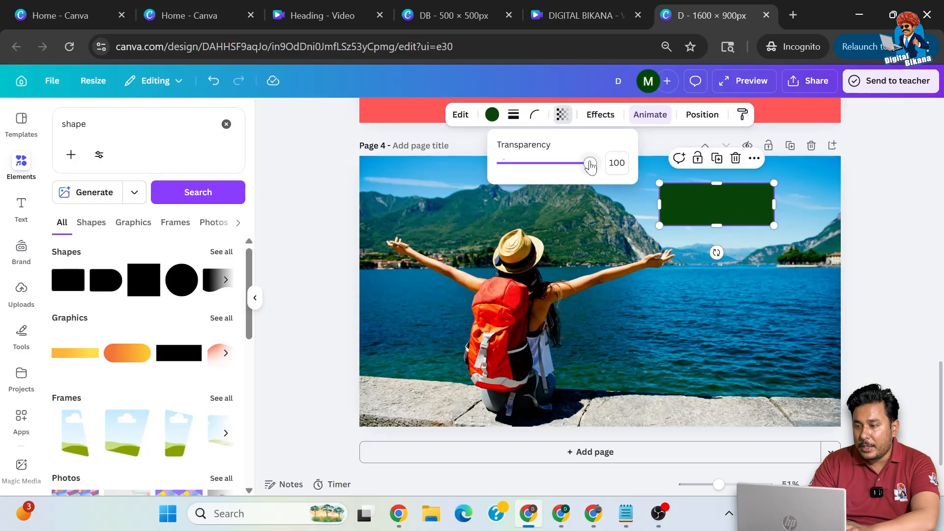
pyautogui.moveTo(593, 162); pyautogui.dragTo(518, 166)
pyautogui.click(600, 114)
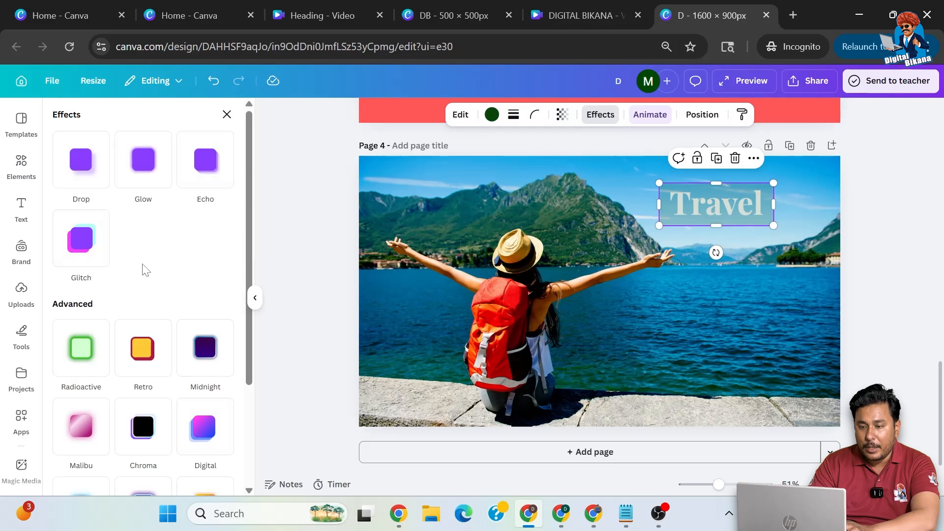
pyautogui.scroll(-3, 146, 270)
pyautogui.scroll(3, 142, 270)
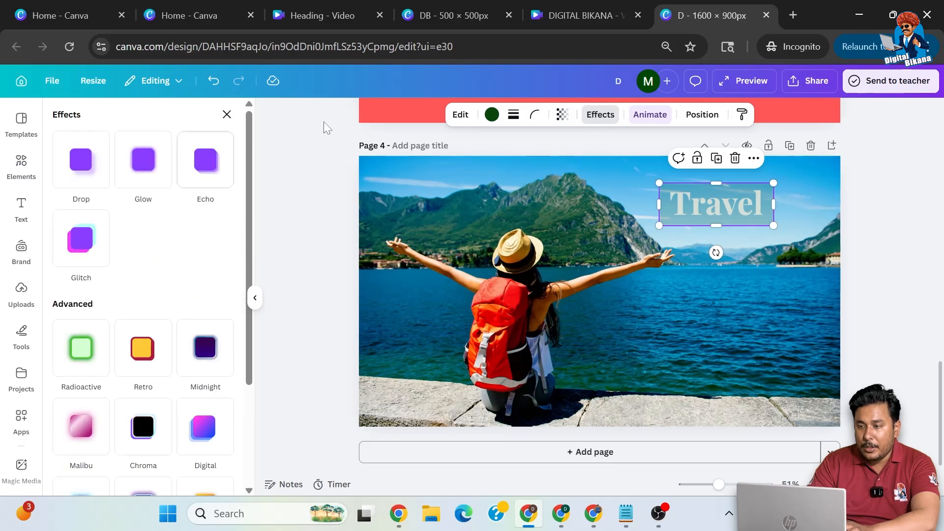
pyautogui.click(456, 116)
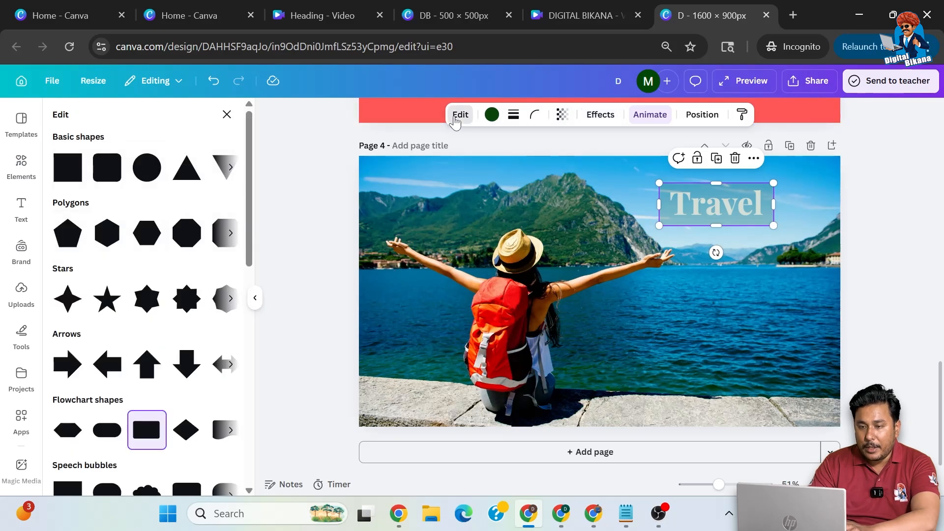
pyautogui.click(456, 116)
pyautogui.click(455, 116)
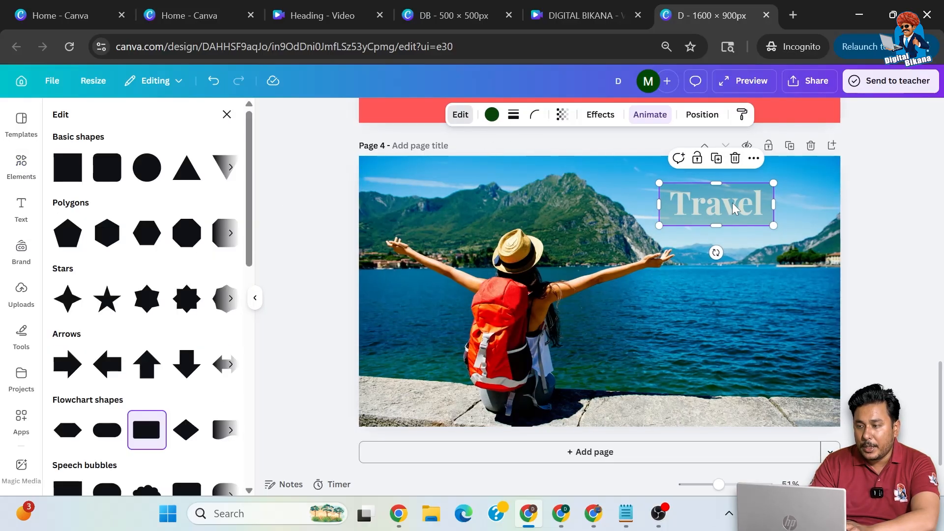
# Delete the semi-transparent rectangle over the "Travel" heading
pyautogui.press('Escape')
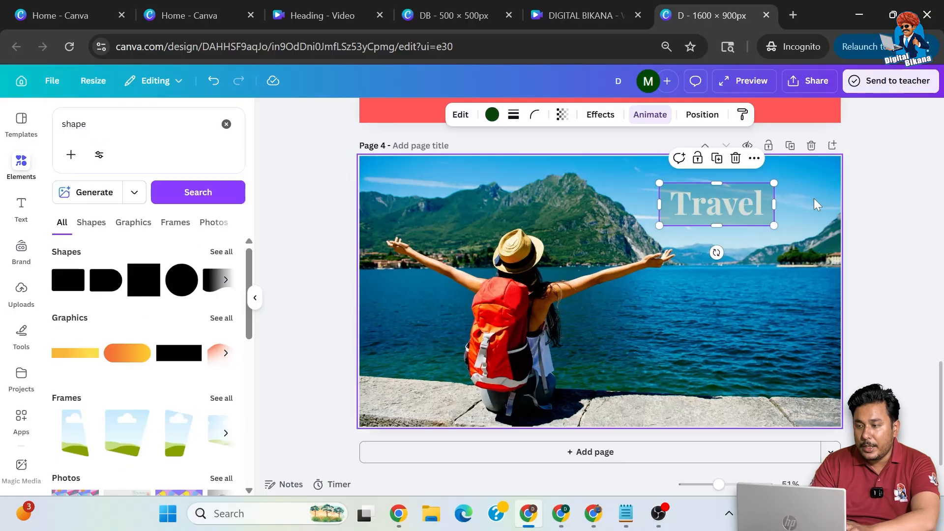
pyautogui.press('Escape')
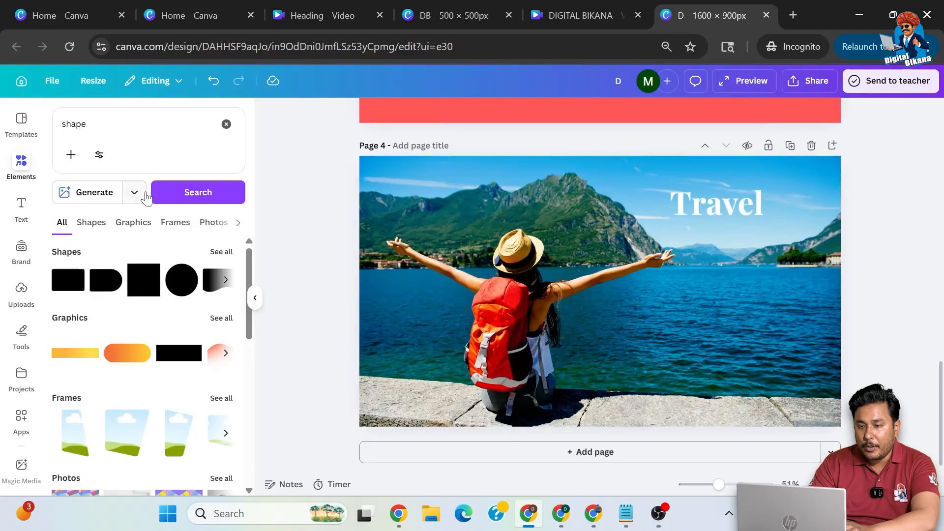
# Search elements for "blur", add the first soft white blur graphic and position it over the "Travel" heading
pyautogui.click(42, 161)
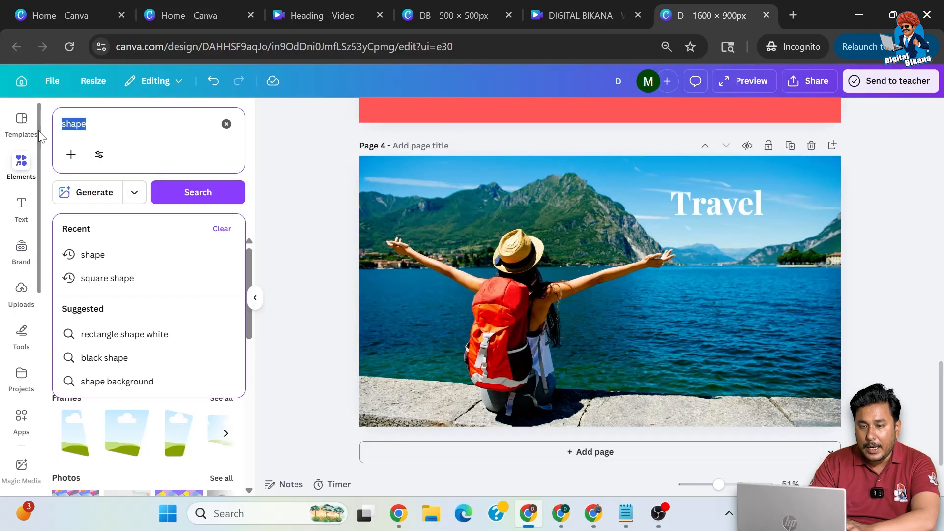
pyautogui.write('blur')
pyautogui.press('Return')
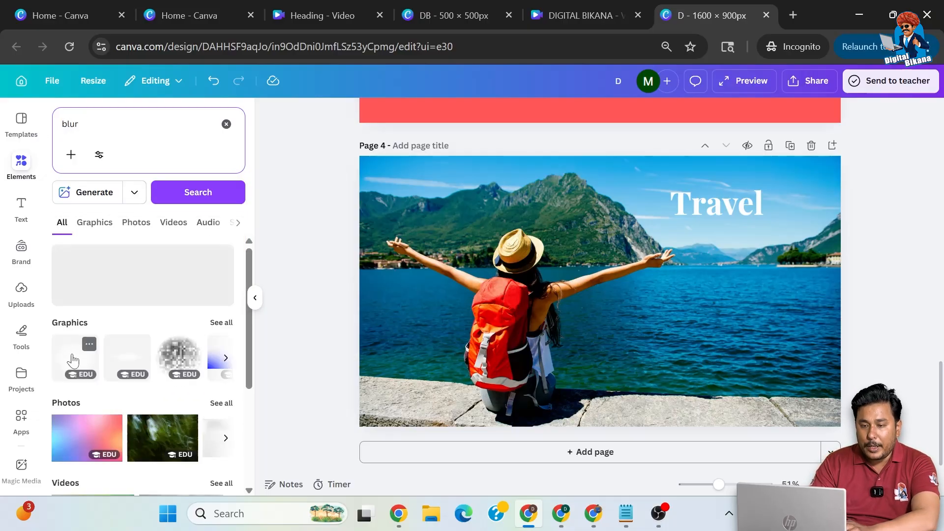
pyautogui.click(73, 360)
pyautogui.moveTo(591, 296); pyautogui.dragTo(687, 227)
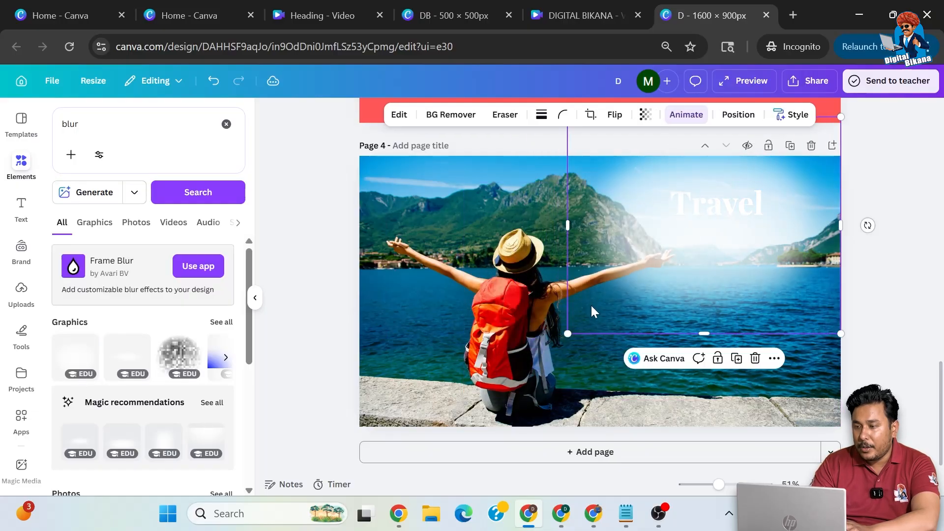
# Shrink the soft white blur graphic around the "Travel" heading on page 4 and delete it
pyautogui.moveTo(567, 333); pyautogui.dragTo(679, 236)
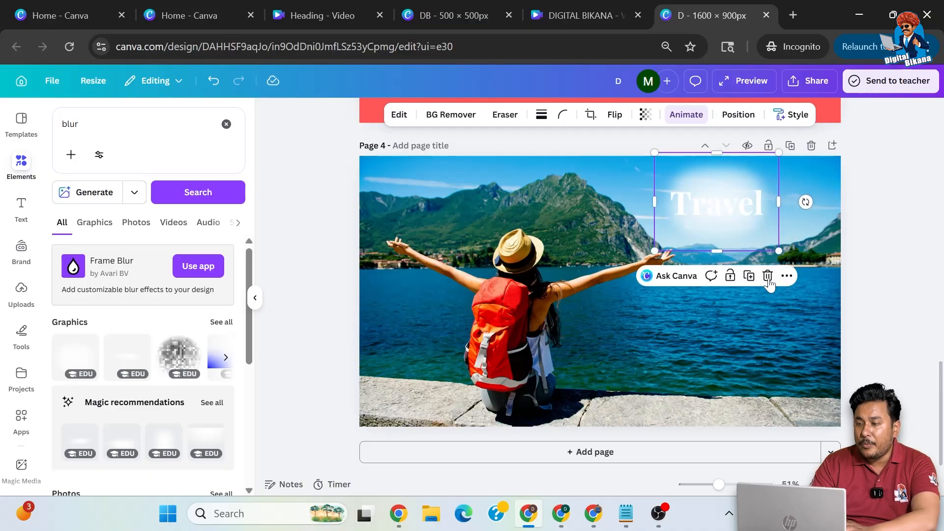
pyautogui.click(767, 275)
pyautogui.click(726, 208)
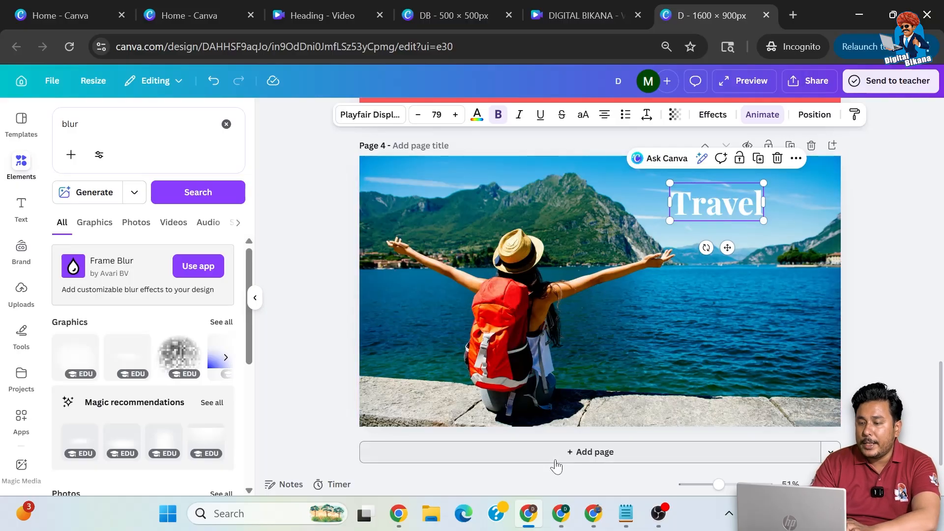
# Add a new page 5 and fill its background with the dark charcoal colour from the Brand Kit palette
pyautogui.click(580, 451)
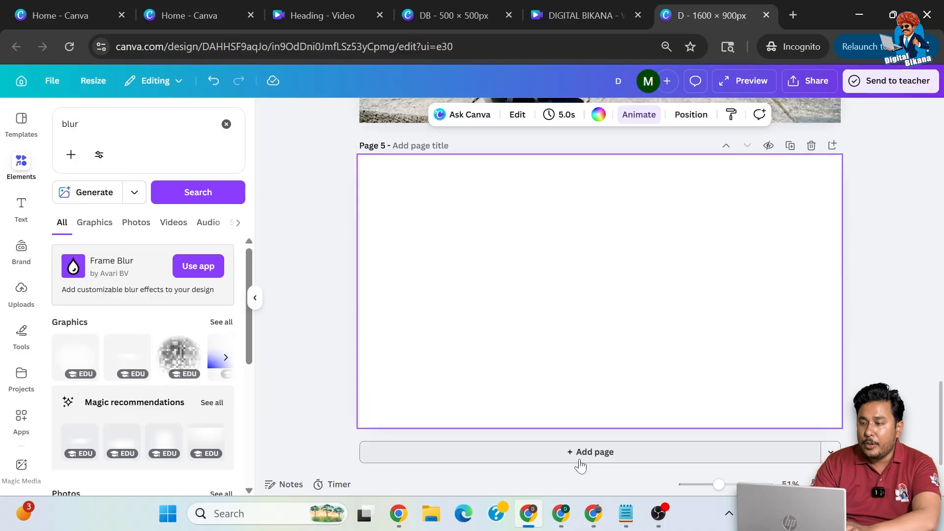
pyautogui.scroll(3, 680, 293)
pyautogui.scroll(-2, 681, 293)
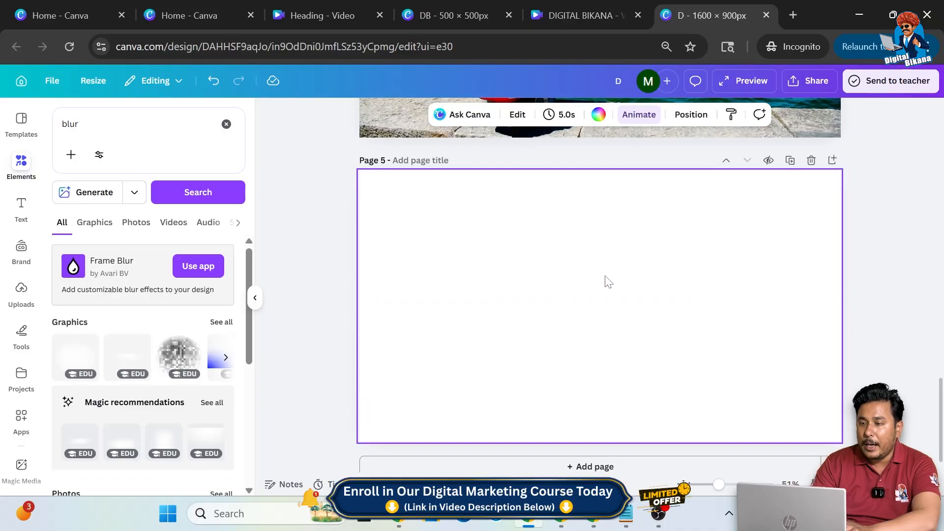
pyautogui.click(598, 116)
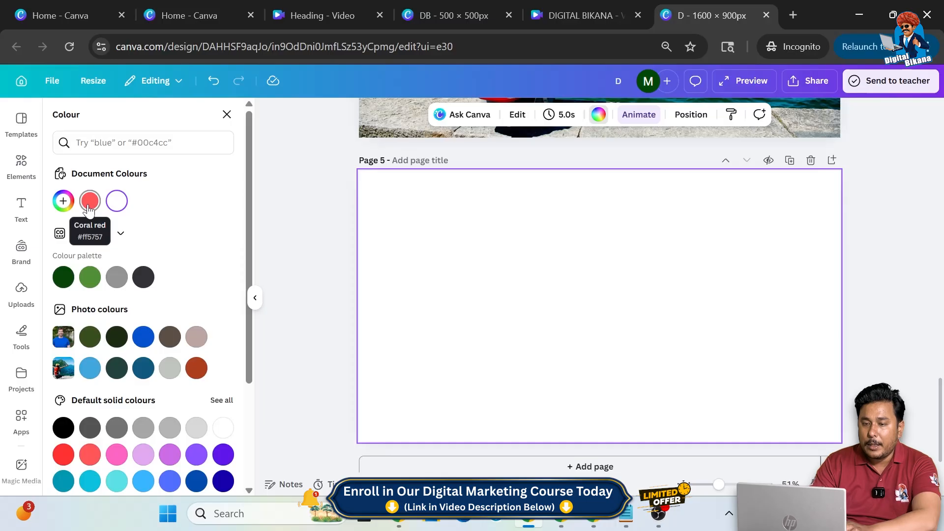
pyautogui.click(143, 277)
# Copy the "Travel" heading from page 4 onto the dark page 5
pyautogui.scroll(5, 892, 252)
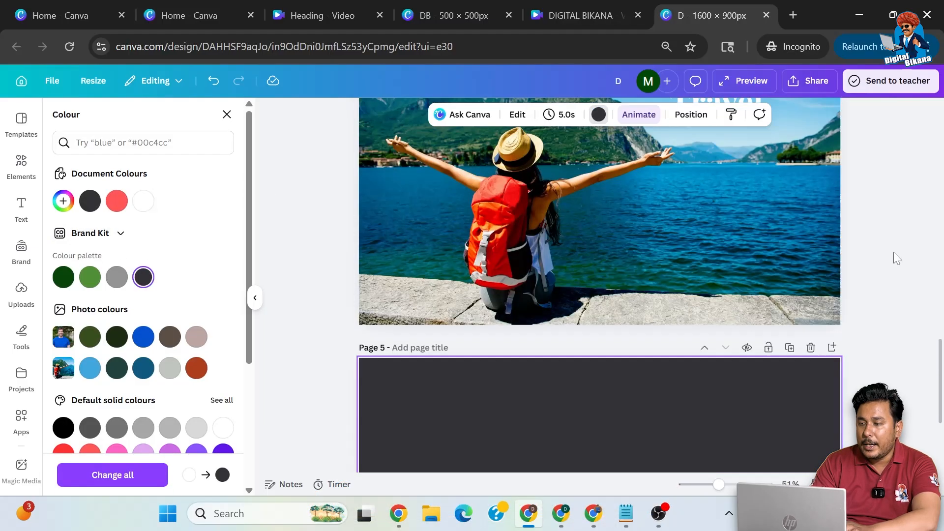
pyautogui.click(714, 184)
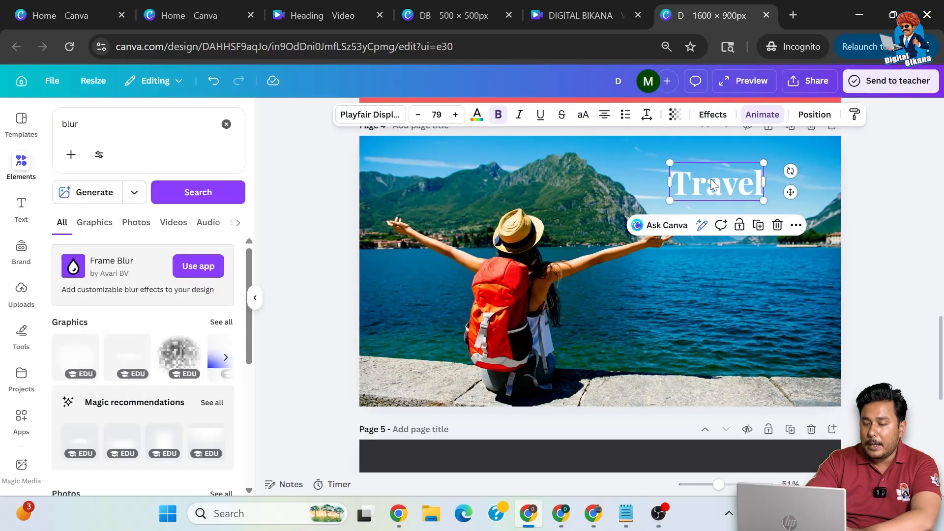
pyautogui.scroll(-5, 712, 183)
pyautogui.click(634, 227)
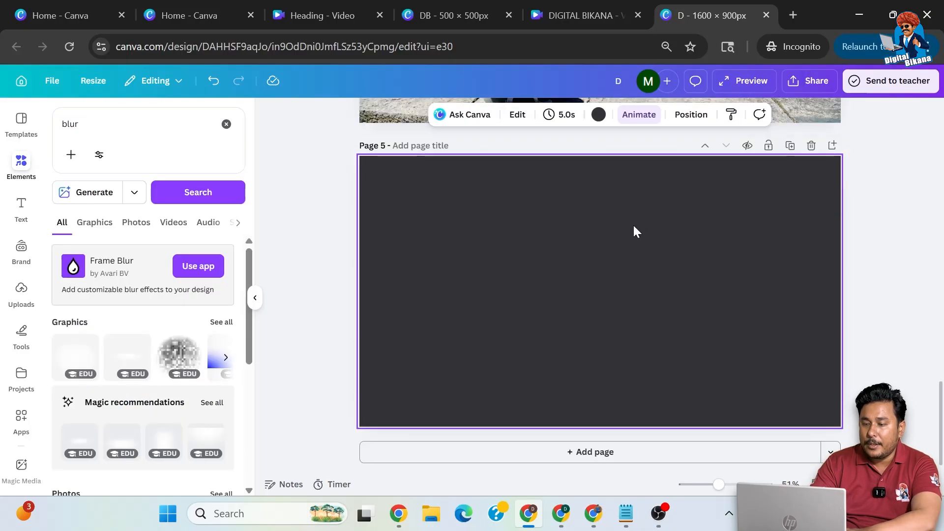
pyautogui.hotkey('ctrl', 'v')
# Enlarge the "Travel" text on page 5 to font size 342 and centre it across the page
pyautogui.moveTo(672, 220); pyautogui.dragTo(466, 369)
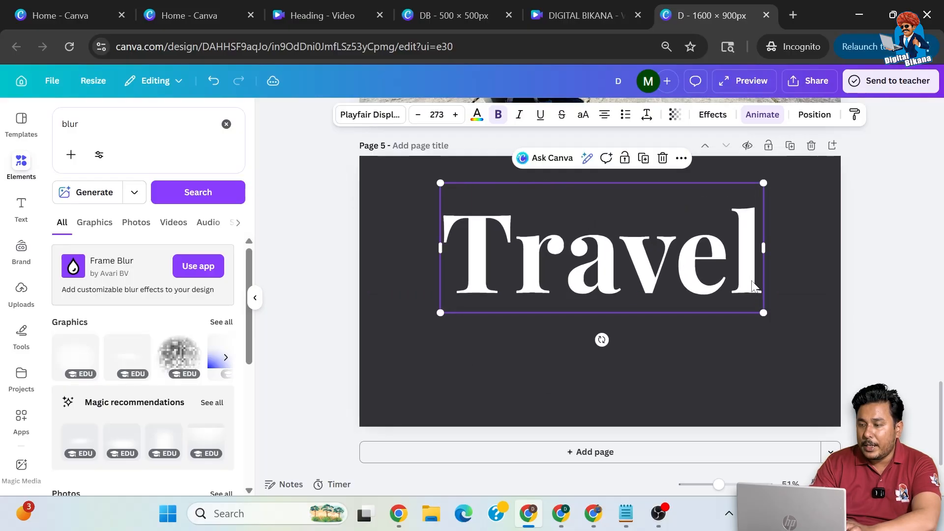
pyautogui.moveTo(770, 319); pyautogui.dragTo(797, 329)
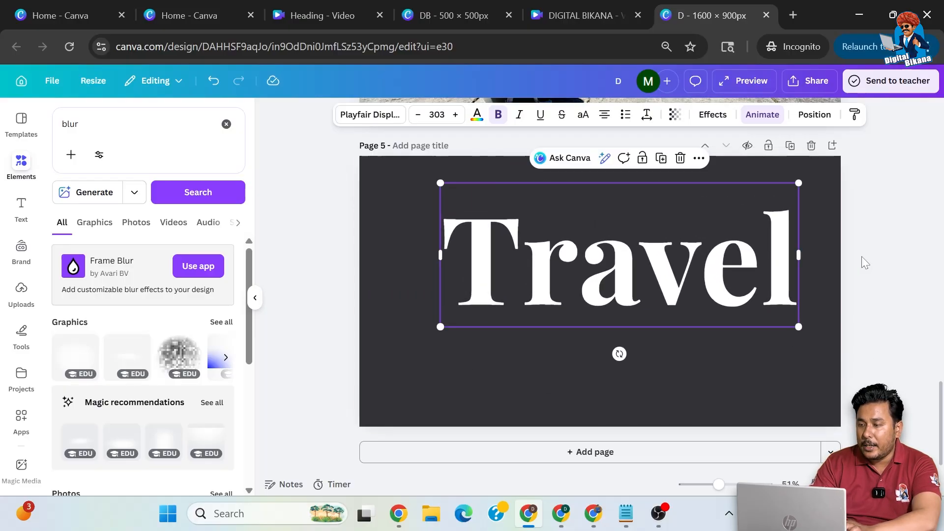
pyautogui.click(861, 261)
pyautogui.moveTo(662, 275); pyautogui.dragTo(630, 308)
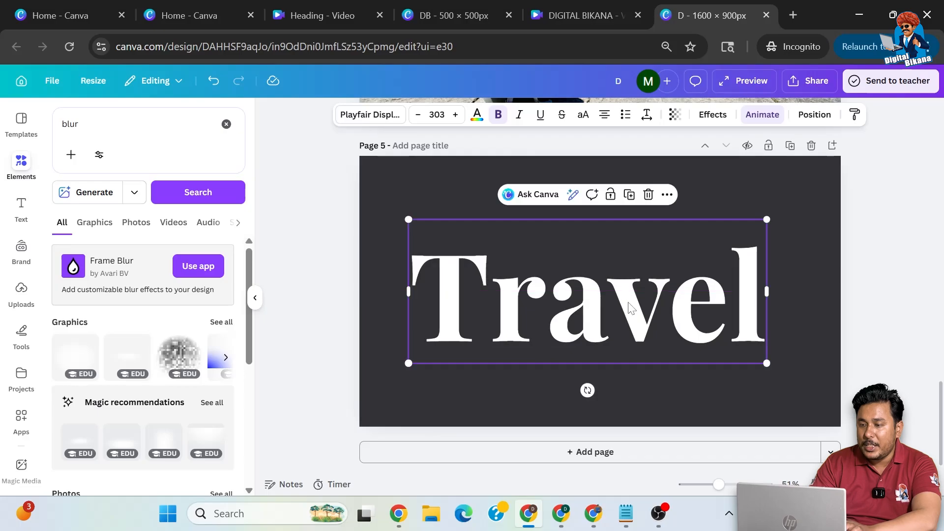
pyautogui.doubleClick(632, 305)
pyautogui.press('End')
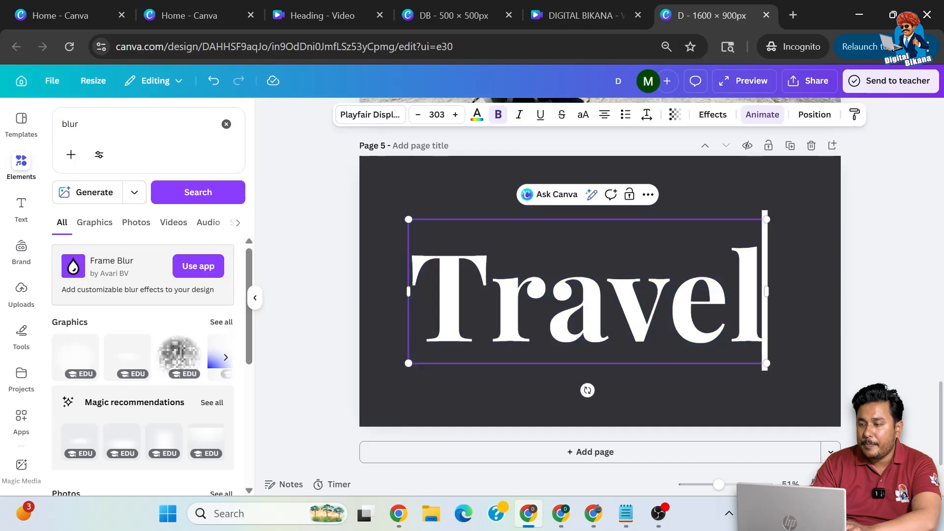
pyautogui.moveTo(766, 219); pyautogui.dragTo(813, 200)
pyautogui.click(847, 305)
pyautogui.moveTo(751, 305); pyautogui.dragTo(739, 305)
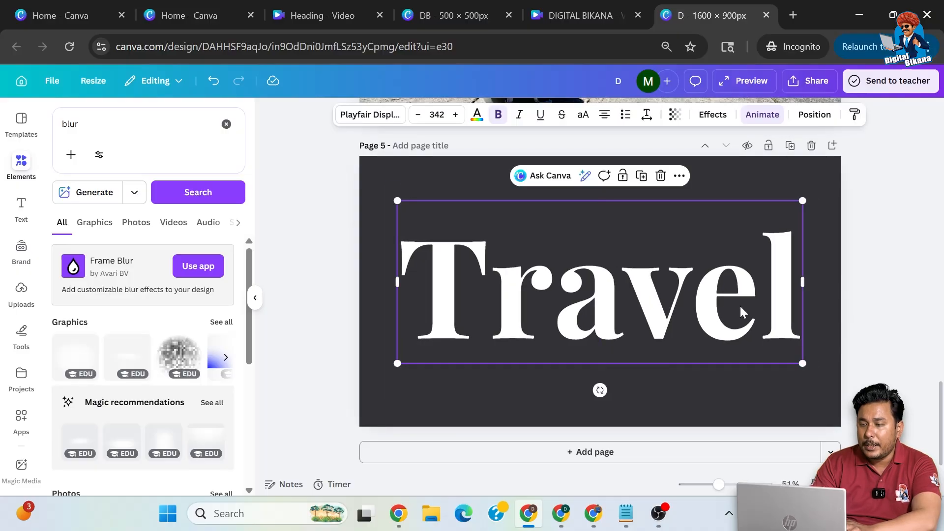
# Download only page 5 as a PNG at 1,600 × 900 px with a transparent background, saving it as D (18)
pyautogui.click(815, 86)
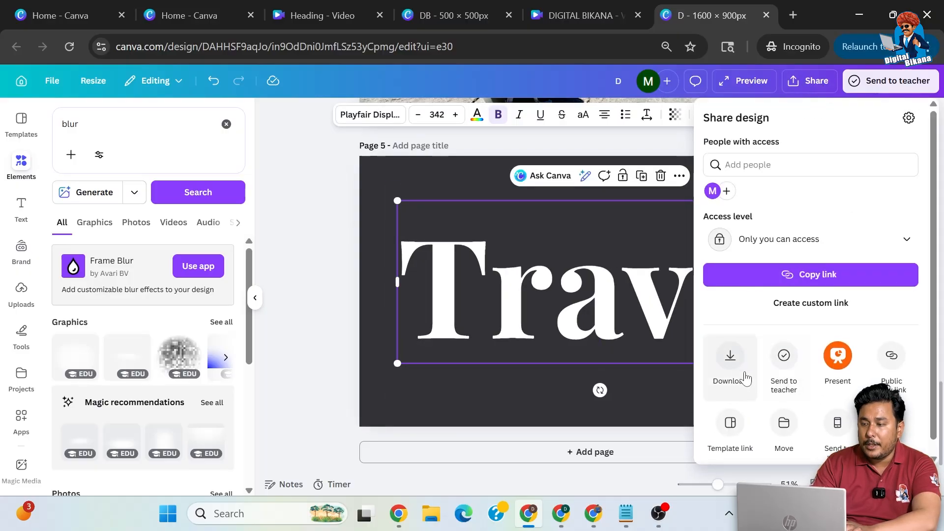
pyautogui.click(732, 372)
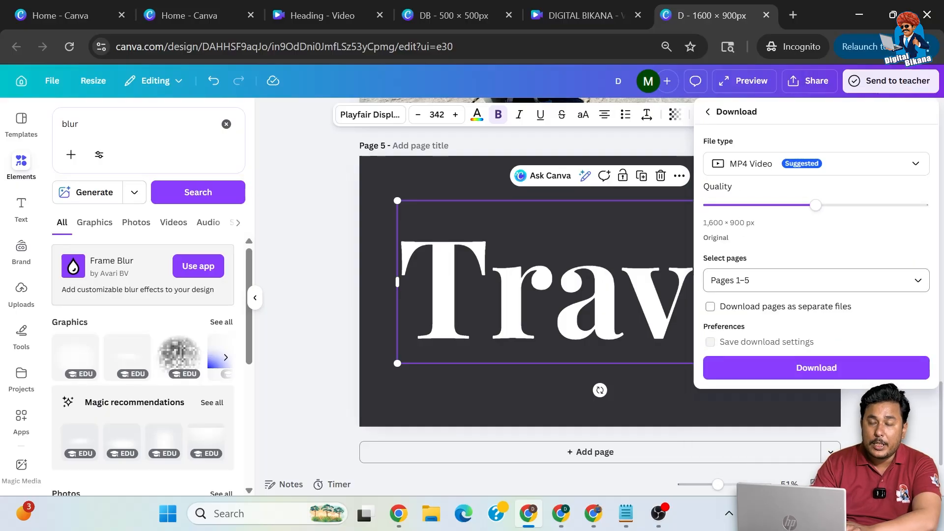
pyautogui.click(747, 167)
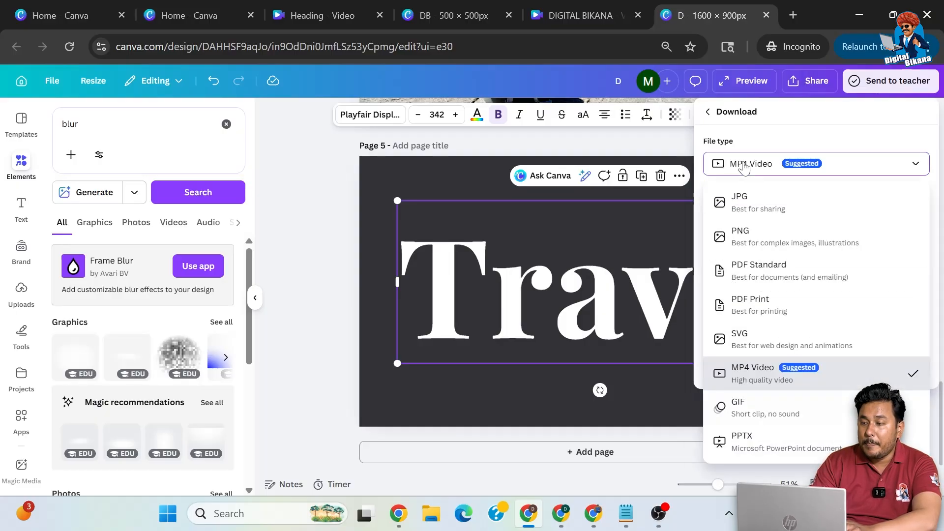
pyautogui.click(763, 253)
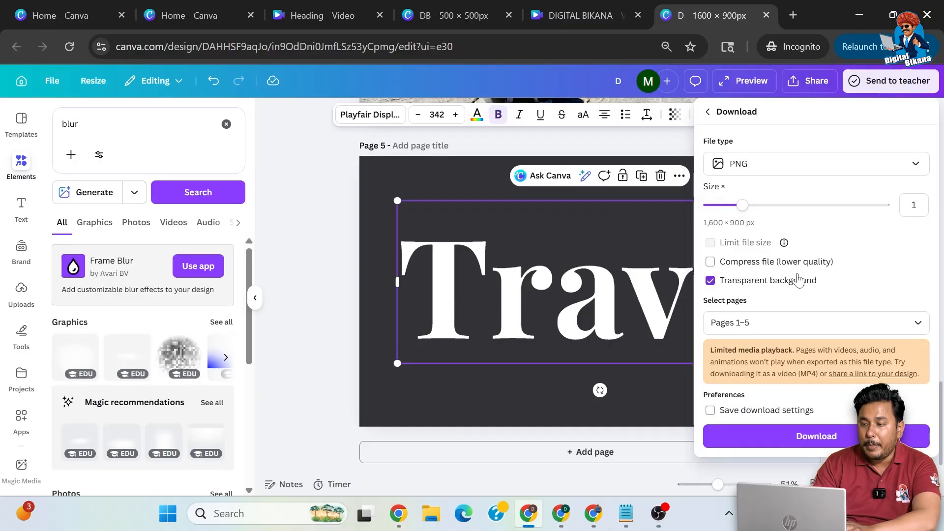
pyautogui.click(796, 322)
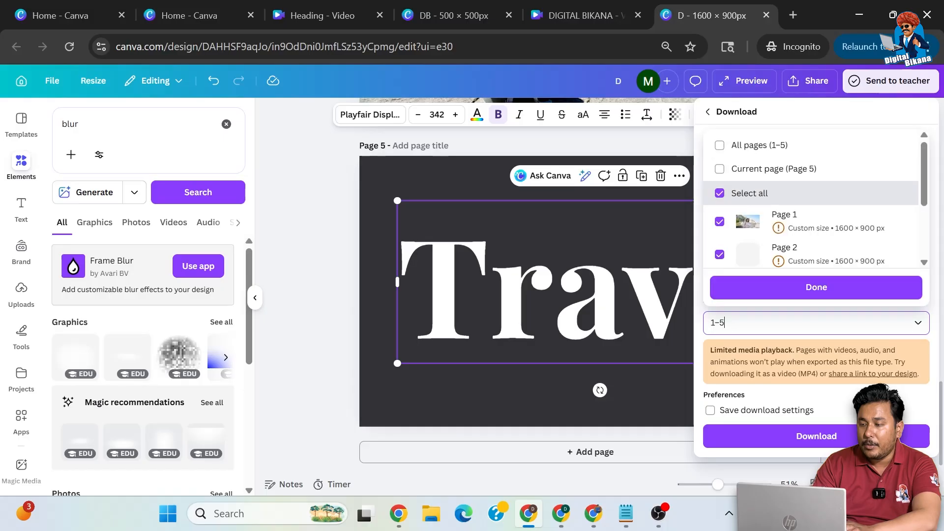
pyautogui.click(737, 169)
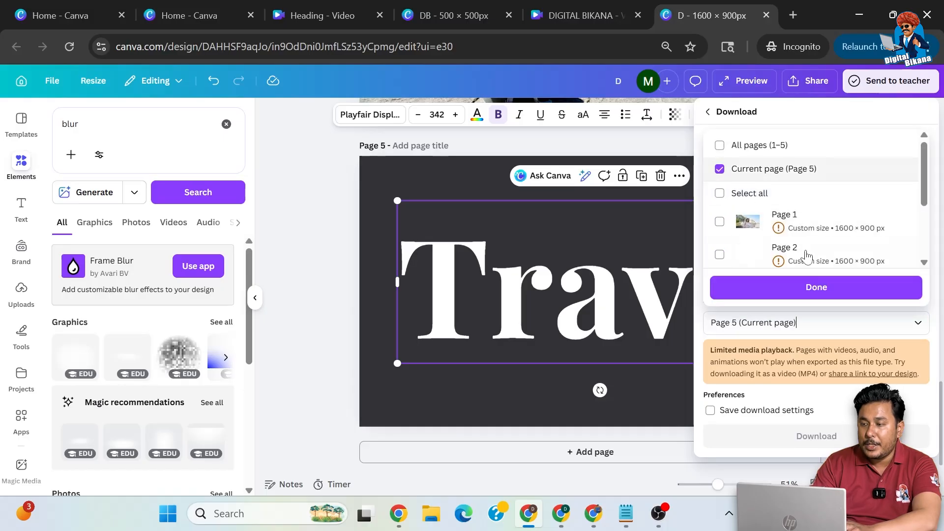
pyautogui.click(816, 290)
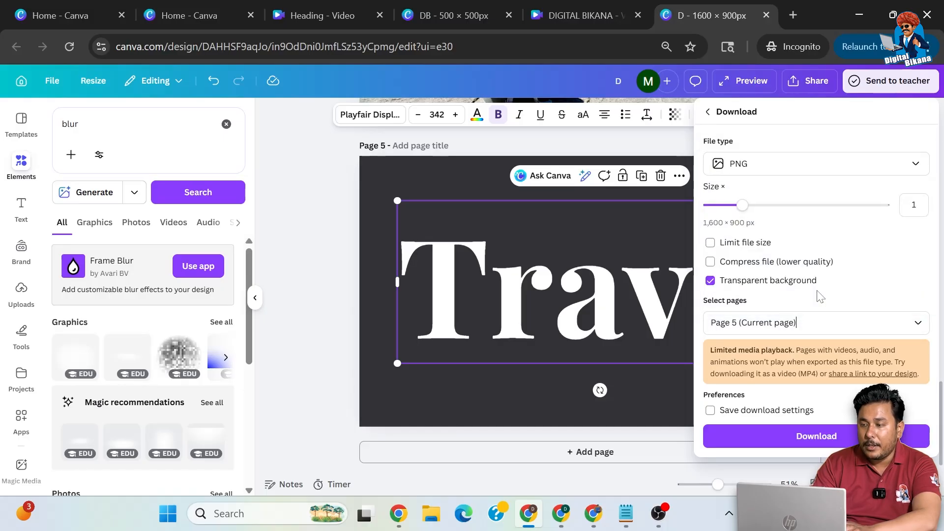
pyautogui.click(811, 442)
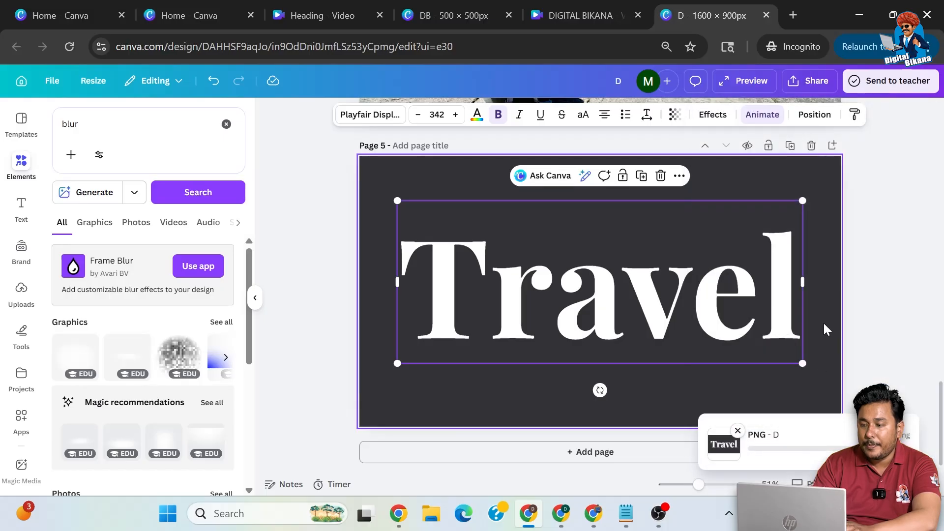
pyautogui.scroll(3, 878, 251)
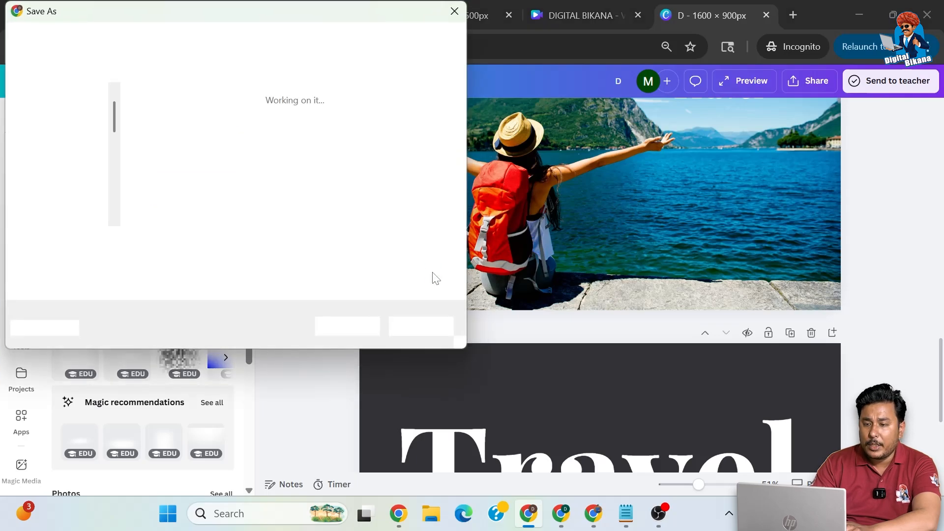
pyautogui.click(358, 325)
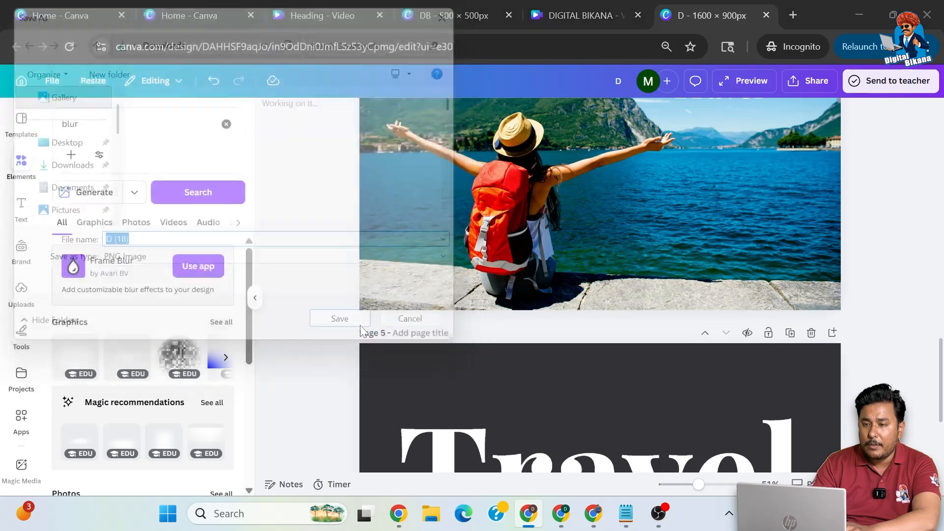
# Upload the D (18) image from Downloads and place it on page 4, over the water right of the backpacker
pyautogui.scroll(2, 848, 224)
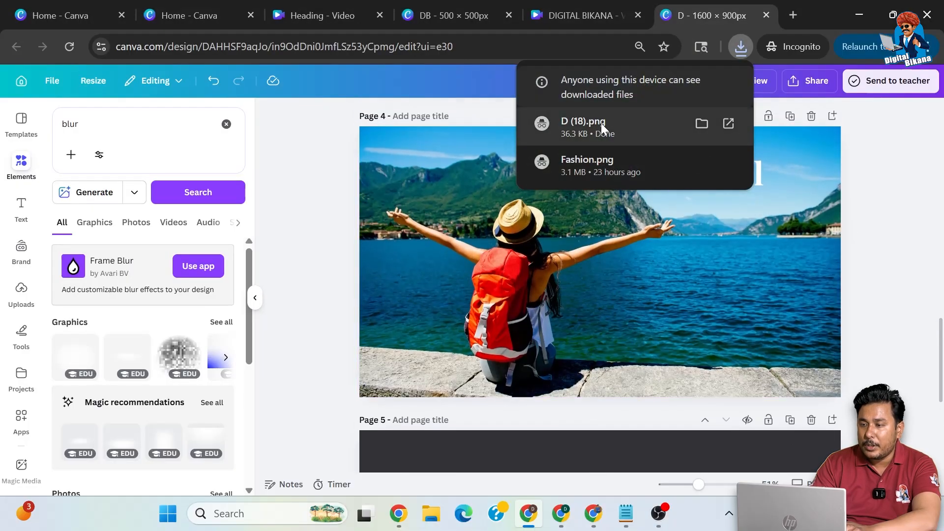
pyautogui.click(21, 290)
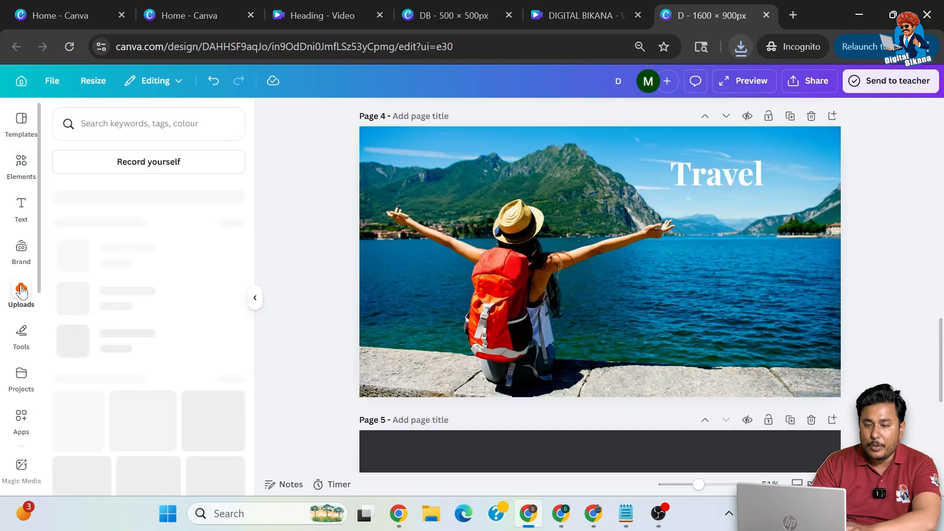
pyautogui.scroll(1, 909, 287)
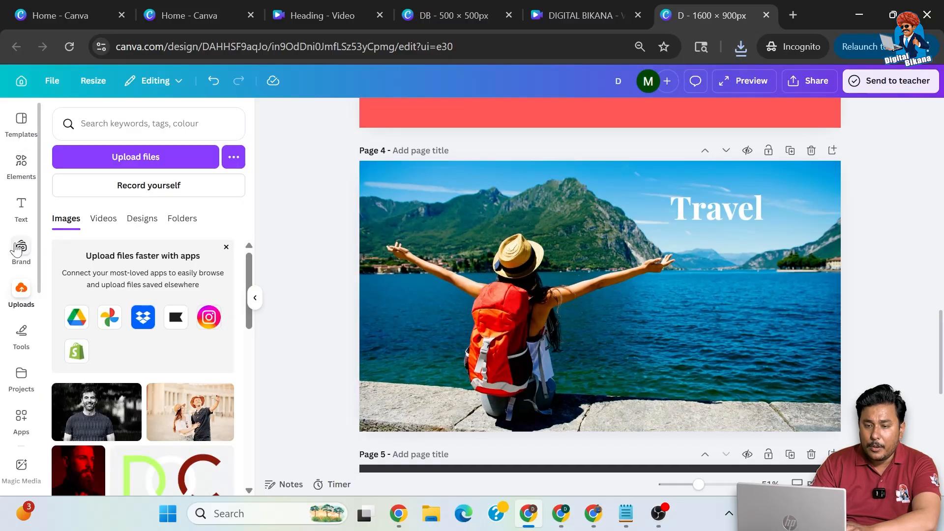
pyautogui.click(153, 167)
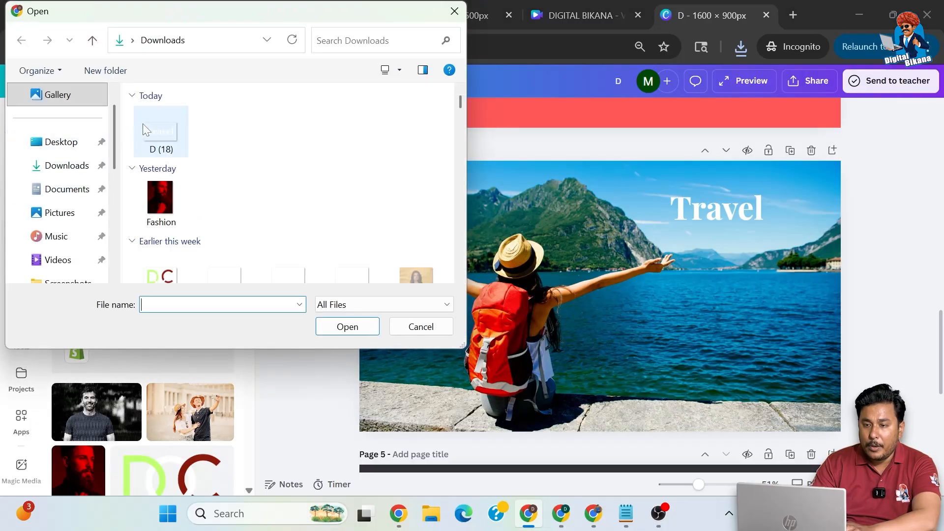
pyautogui.click(159, 130)
pyautogui.click(354, 327)
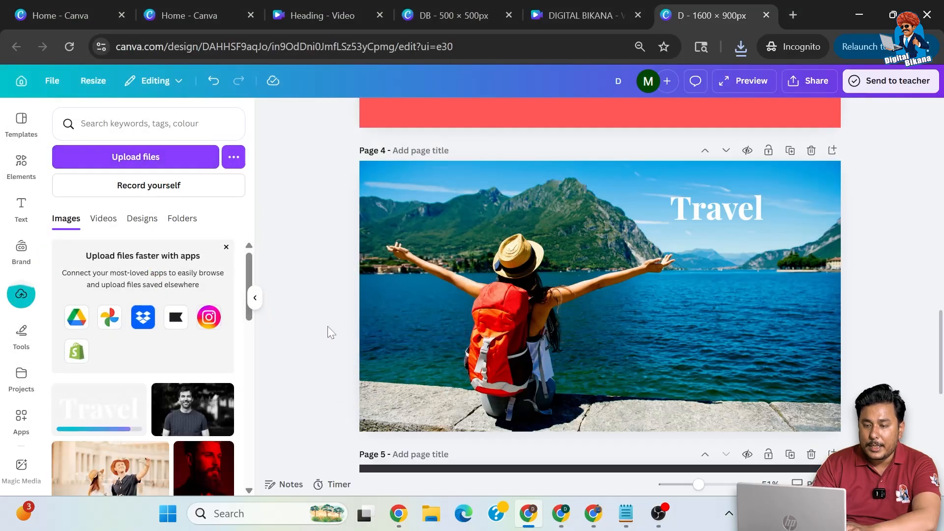
pyautogui.click(84, 415)
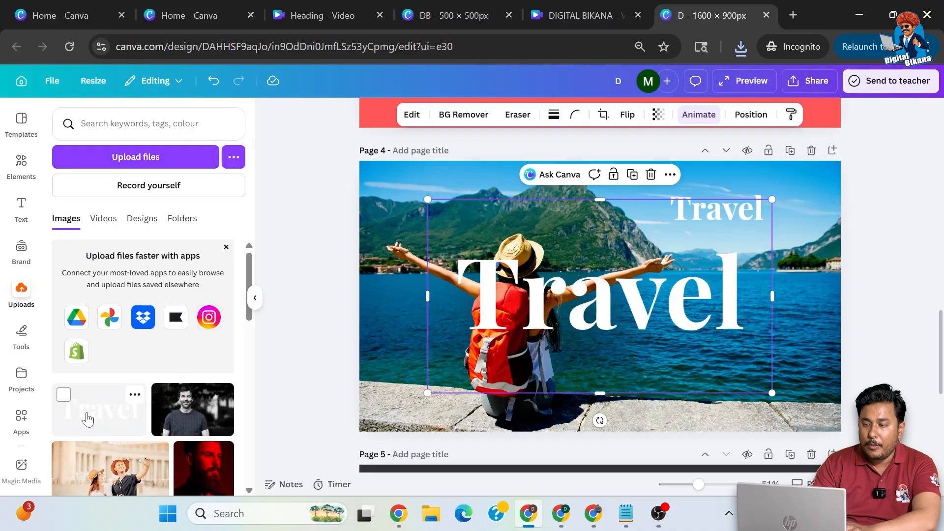
pyautogui.moveTo(589, 328); pyautogui.dragTo(632, 331)
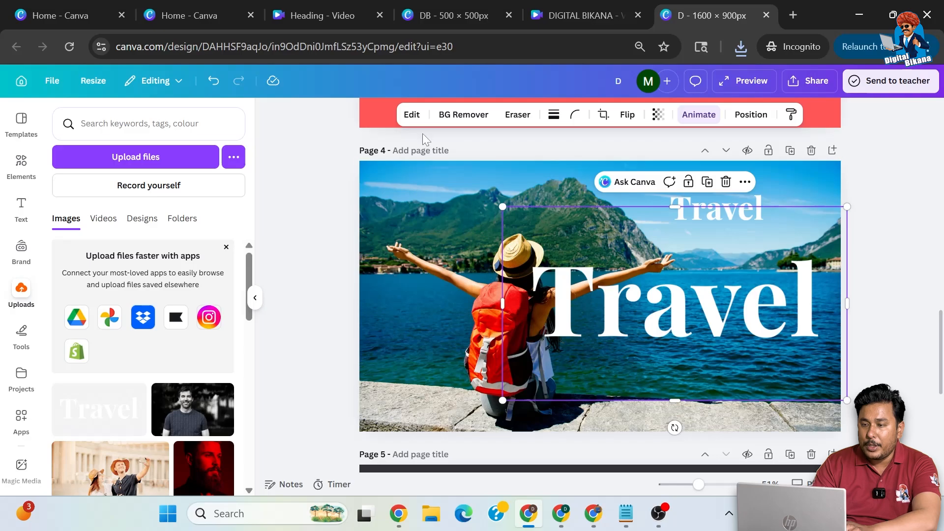
# Apply a Blur to the whole uploaded "Travel" image with an intensity of 51
pyautogui.click(411, 114)
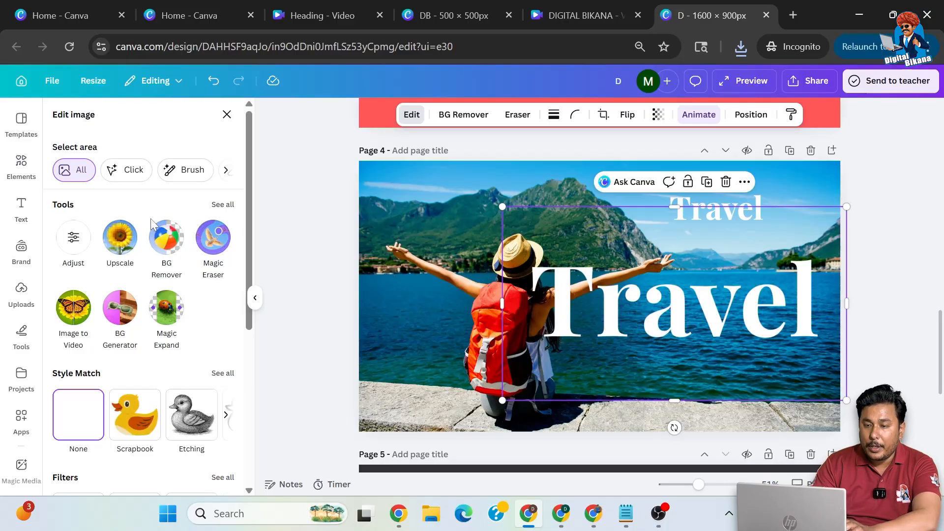
pyautogui.click(223, 205)
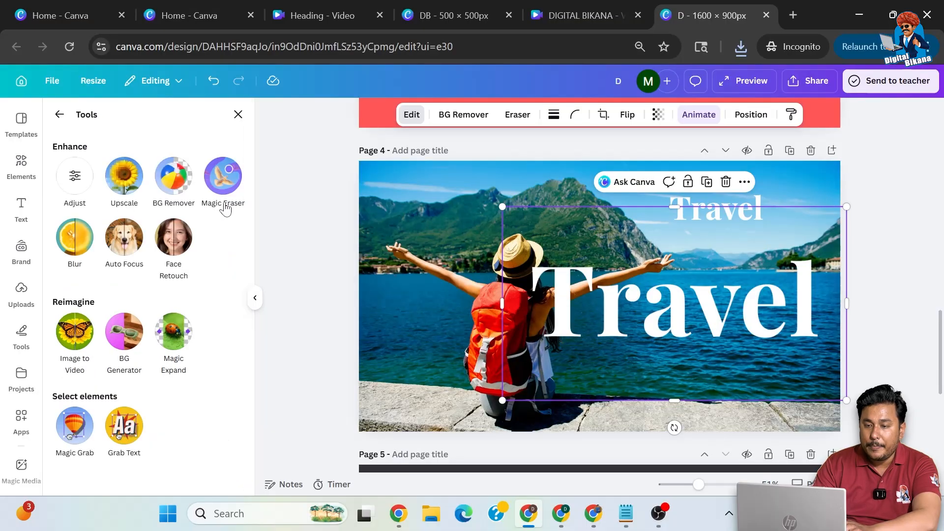
pyautogui.click(81, 244)
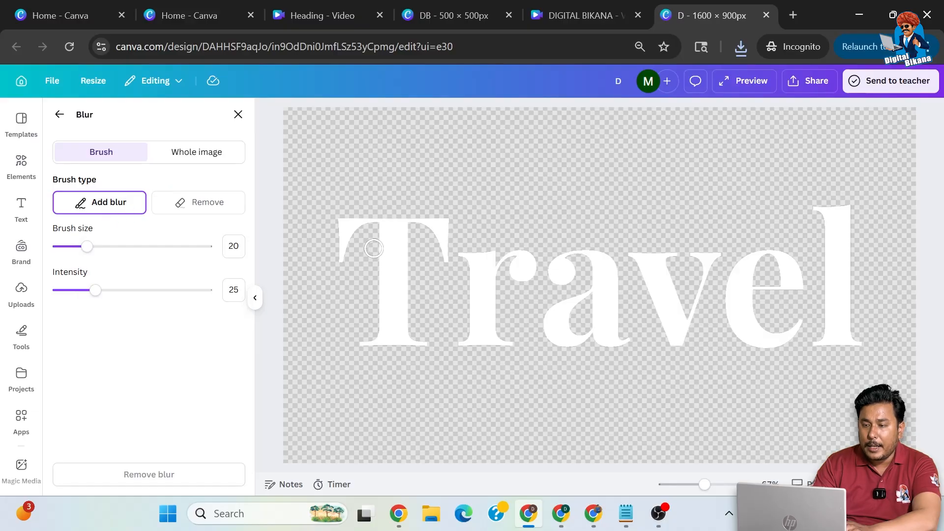
pyautogui.click(216, 157)
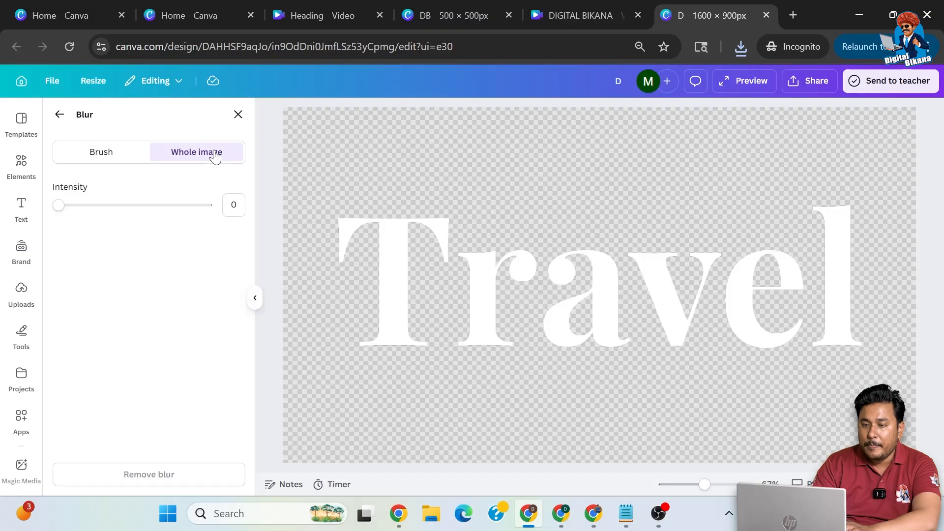
pyautogui.moveTo(94, 211); pyautogui.dragTo(192, 212)
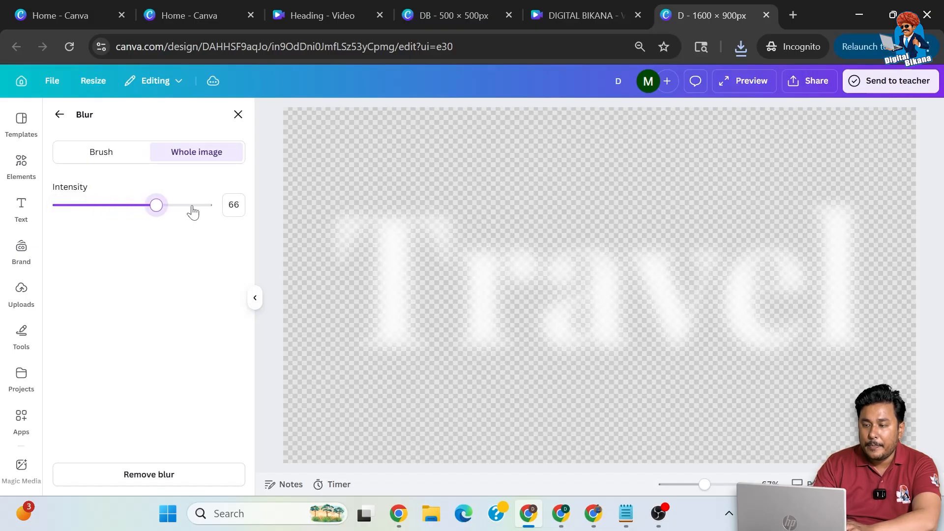
pyautogui.moveTo(192, 211); pyautogui.dragTo(134, 210)
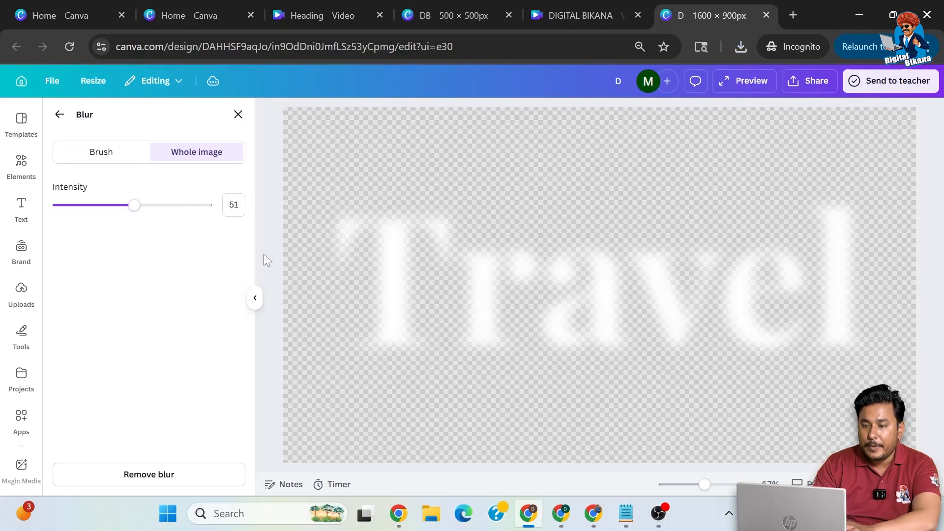
pyautogui.click(252, 299)
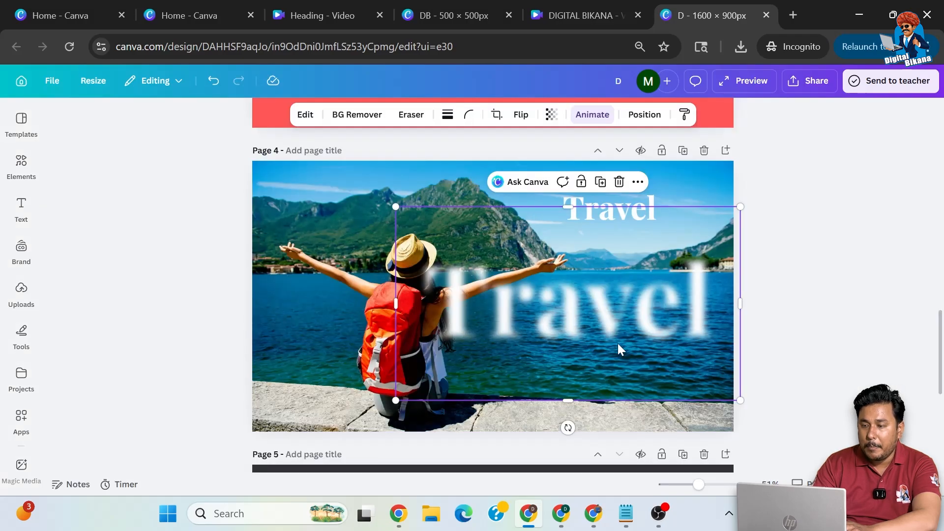
# Shrink the blurred "Travel" image and move it just below the sharp "Travel" heading on page 4
pyautogui.moveTo(397, 206); pyautogui.dragTo(494, 261)
pyautogui.moveTo(610, 341); pyautogui.dragTo(612, 297)
pyautogui.click(759, 260)
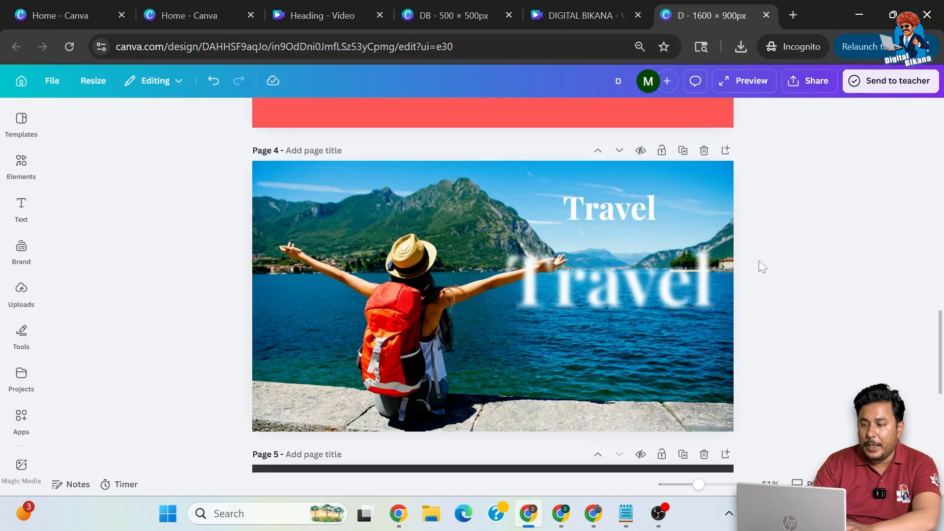